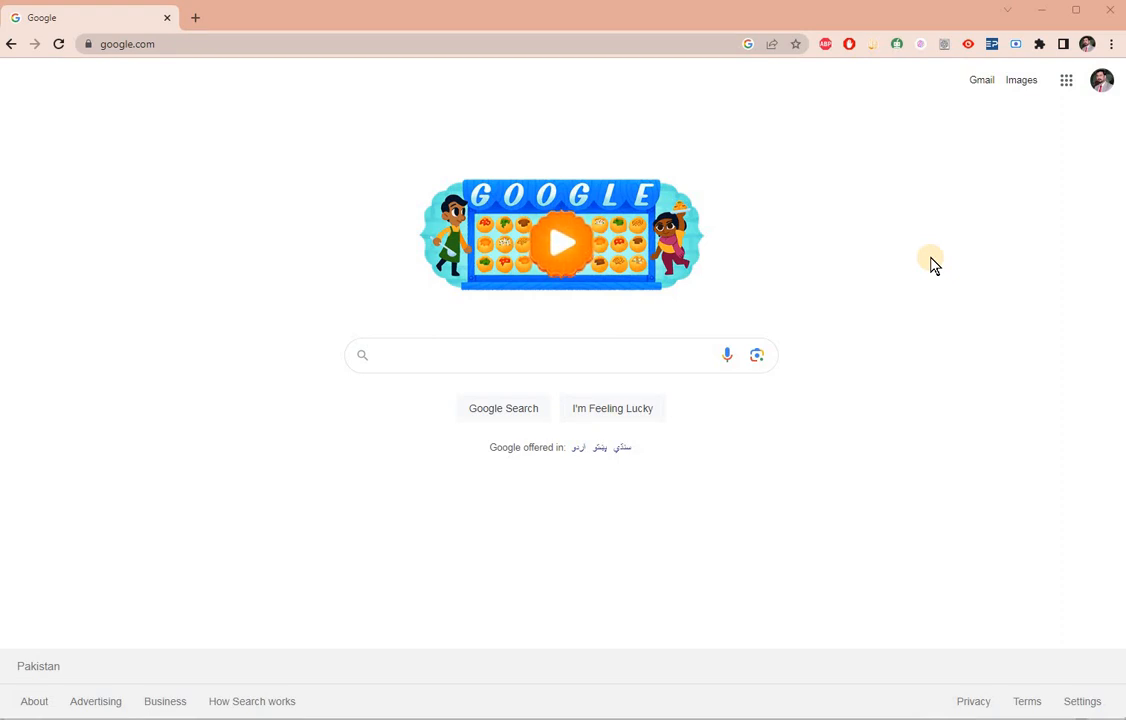
click(559, 351)
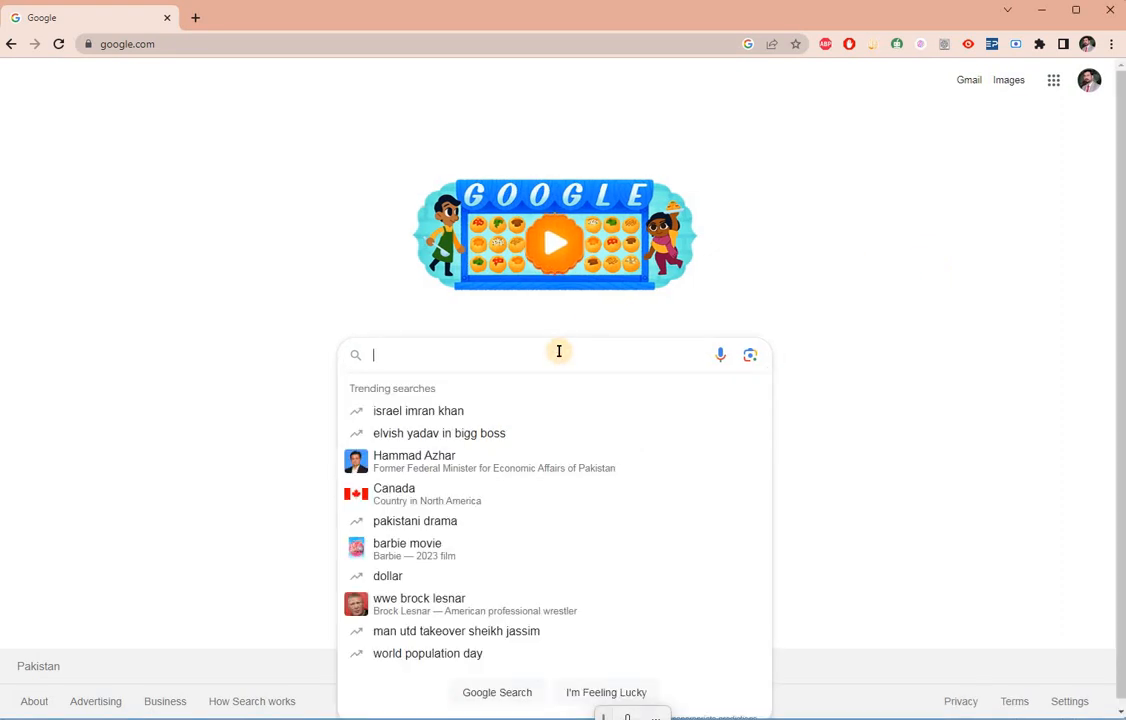
text(sc)
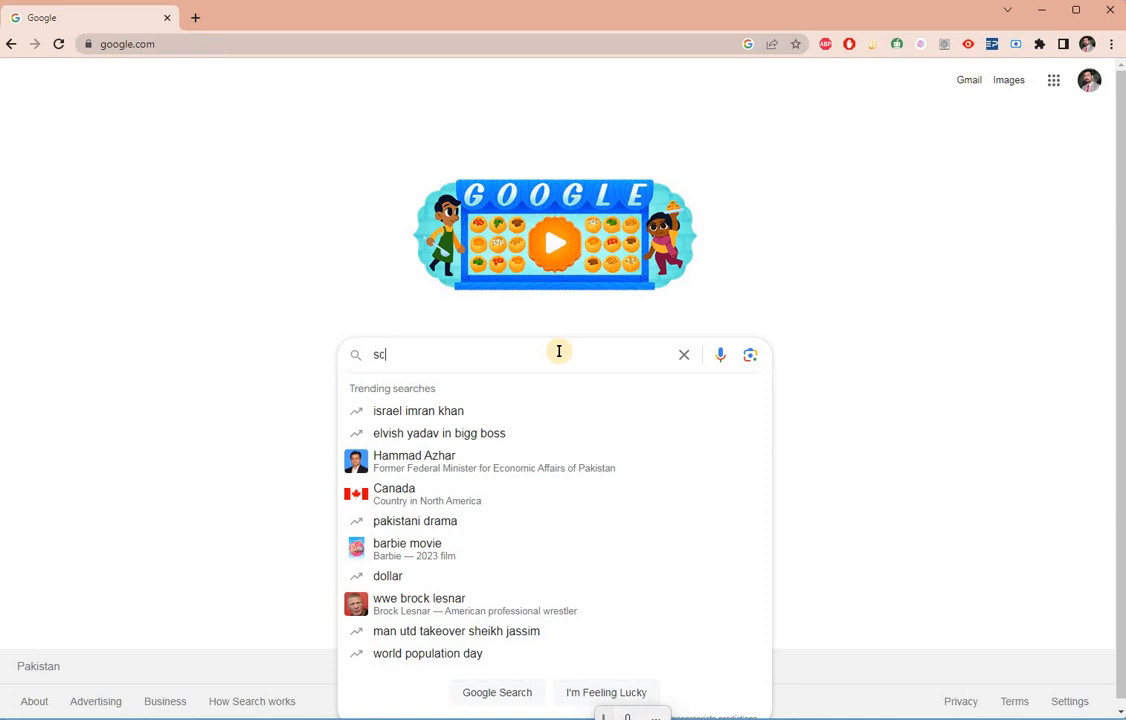
click(452, 318)
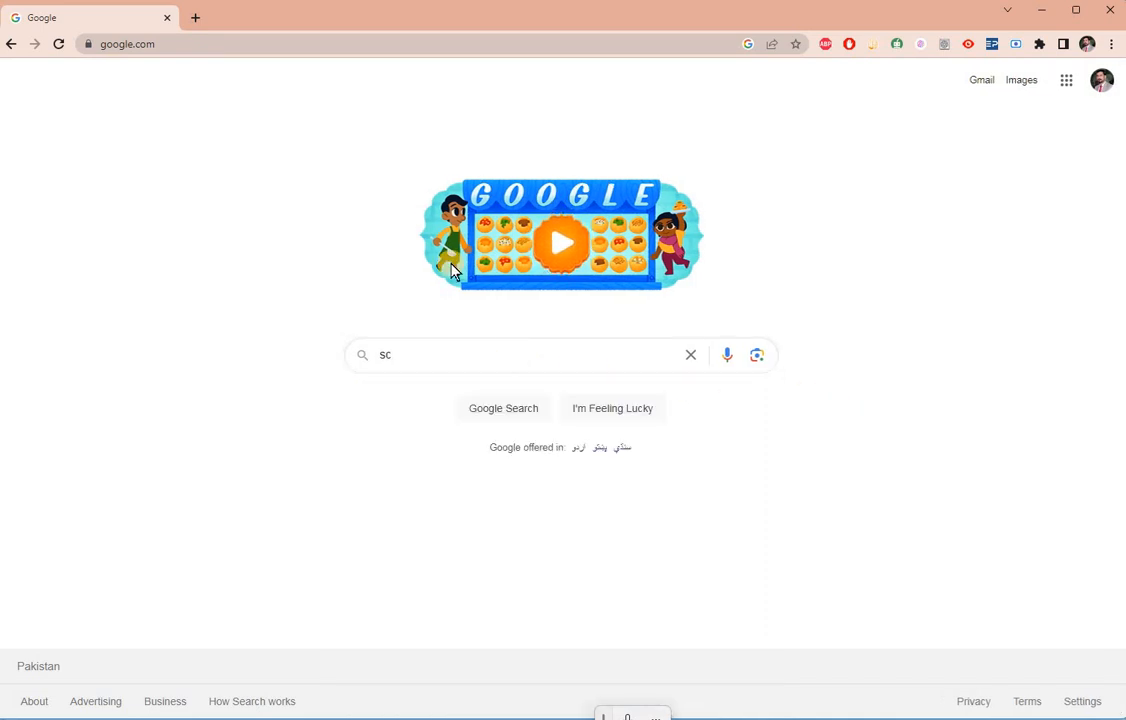
- Open the website sciencedirect.com
click(238, 42)
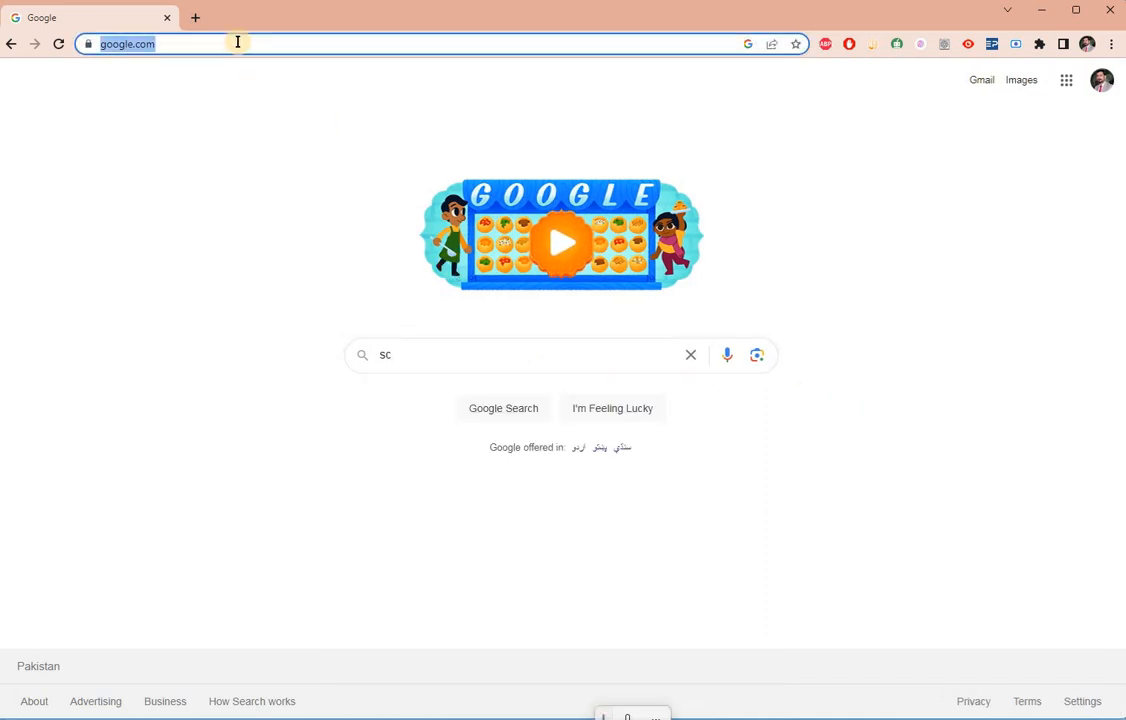
text(scie)
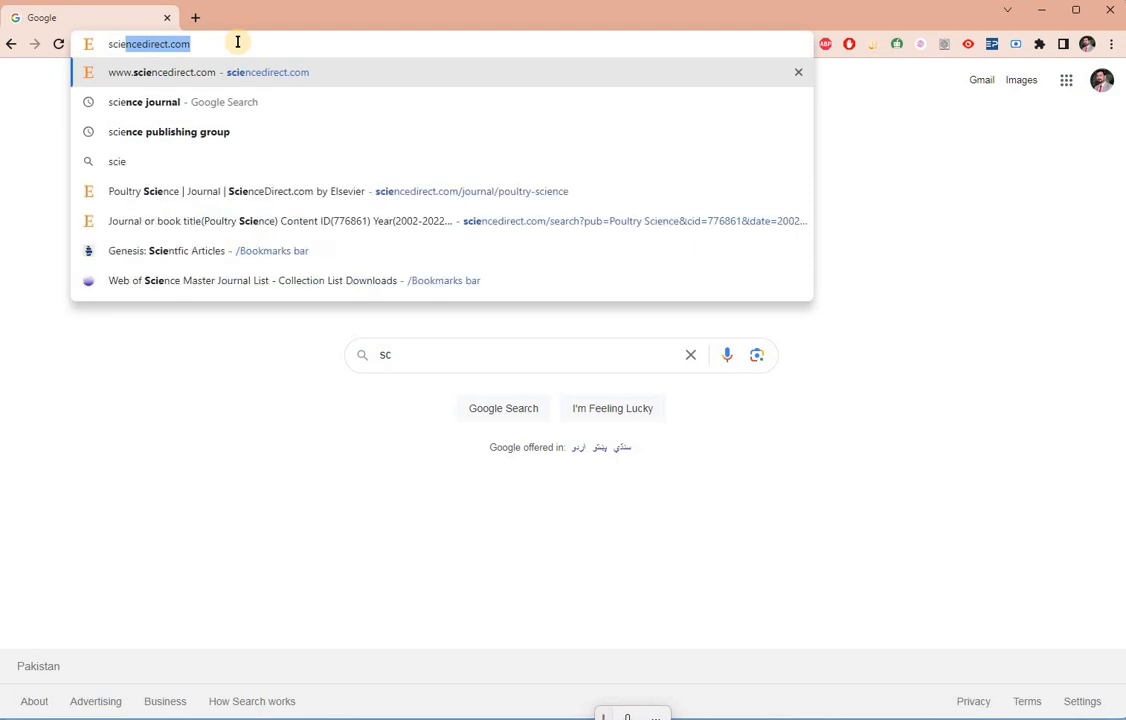
key(Return)
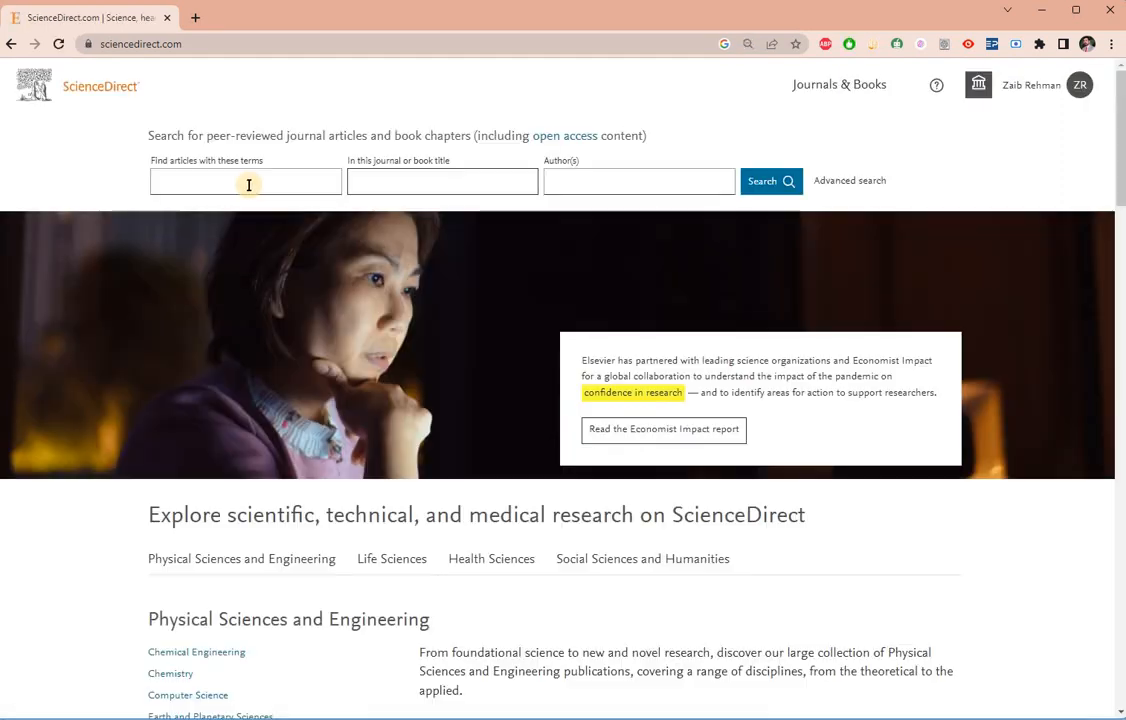
- Search the site for articles with the terms "avian influenza epidemology"
click(249, 185)
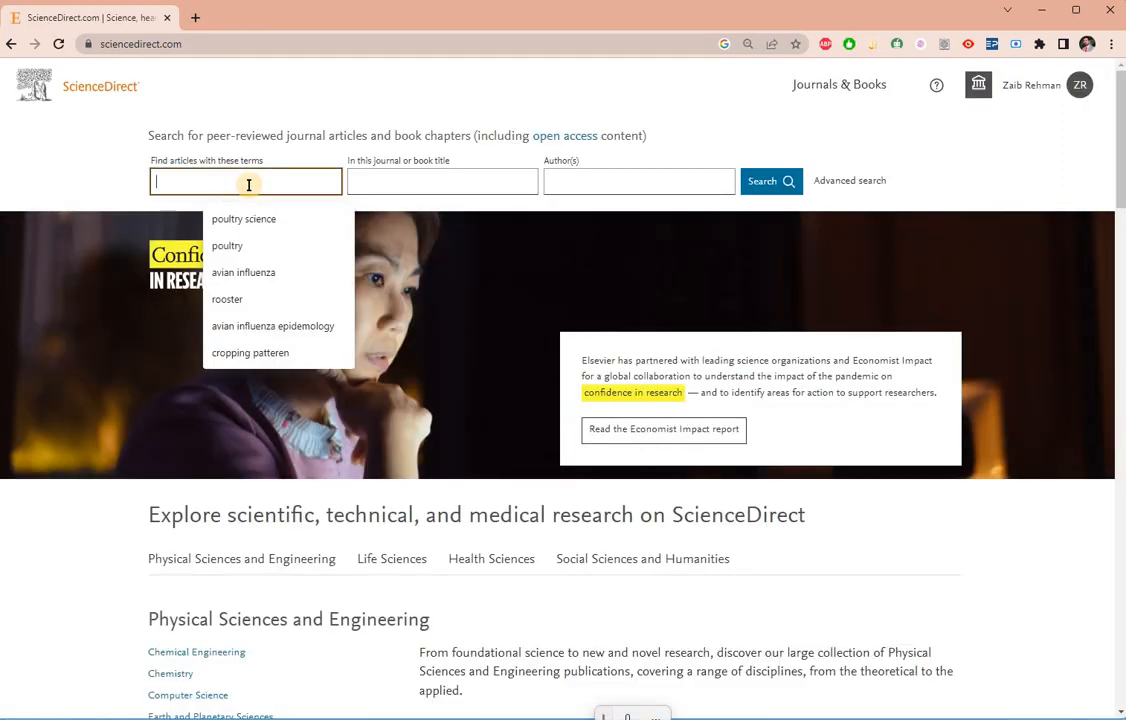
text(avi)
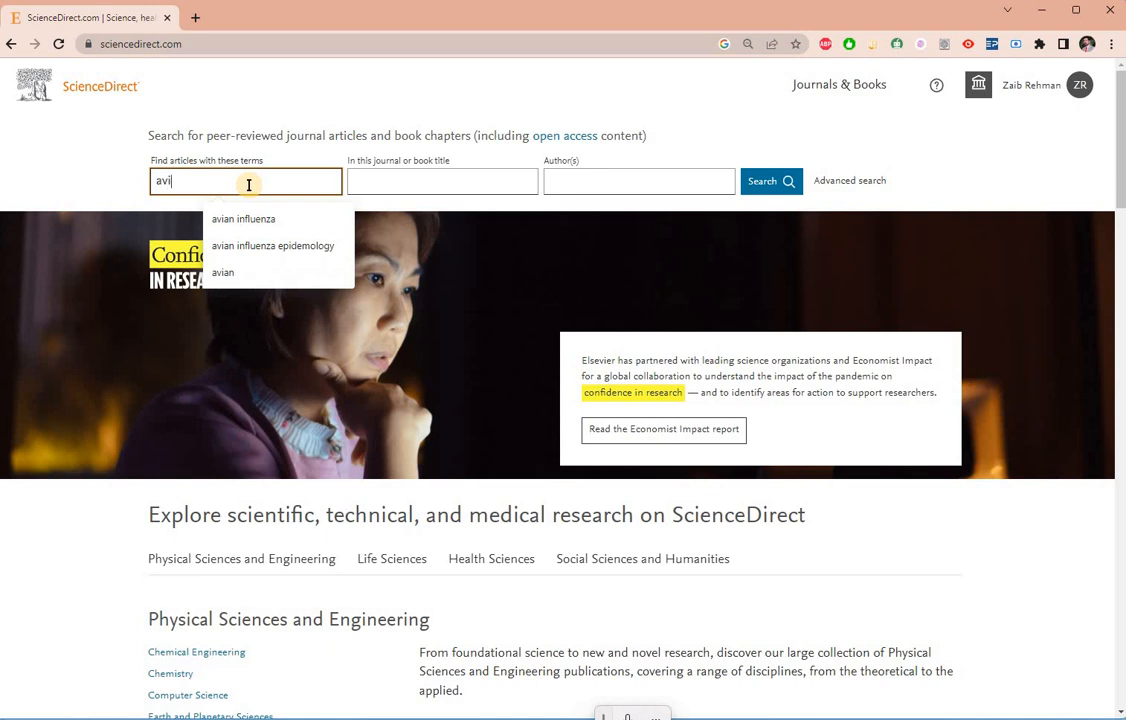
text(an influenza epidemology)
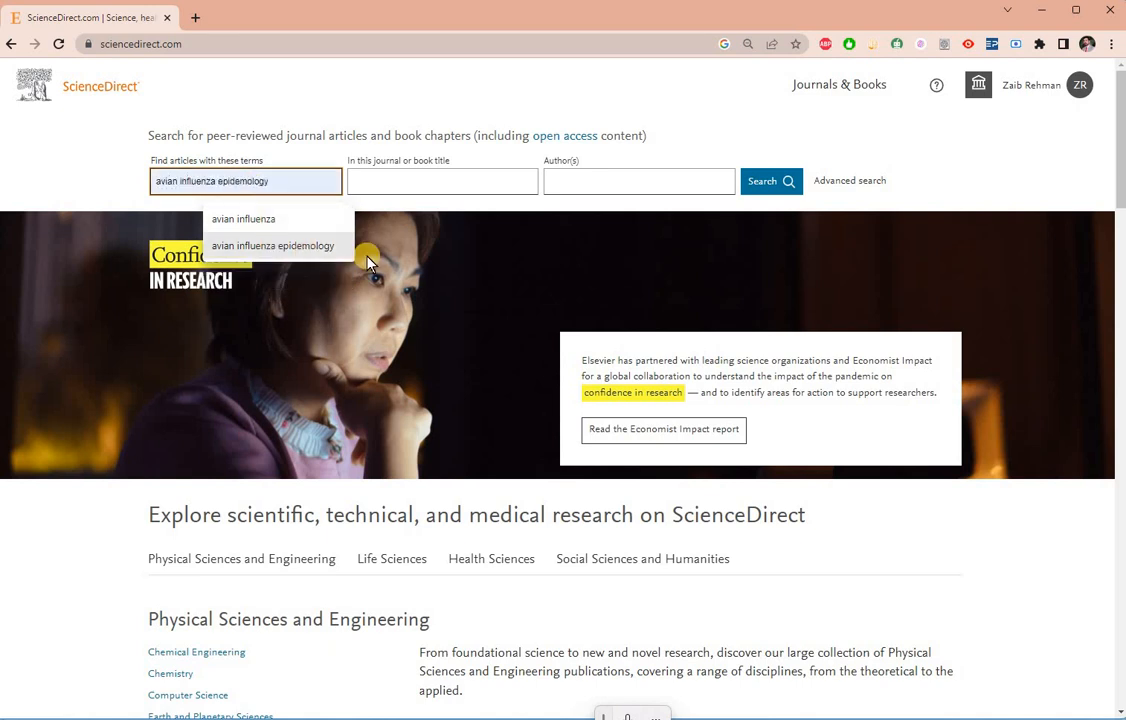
click(762, 181)
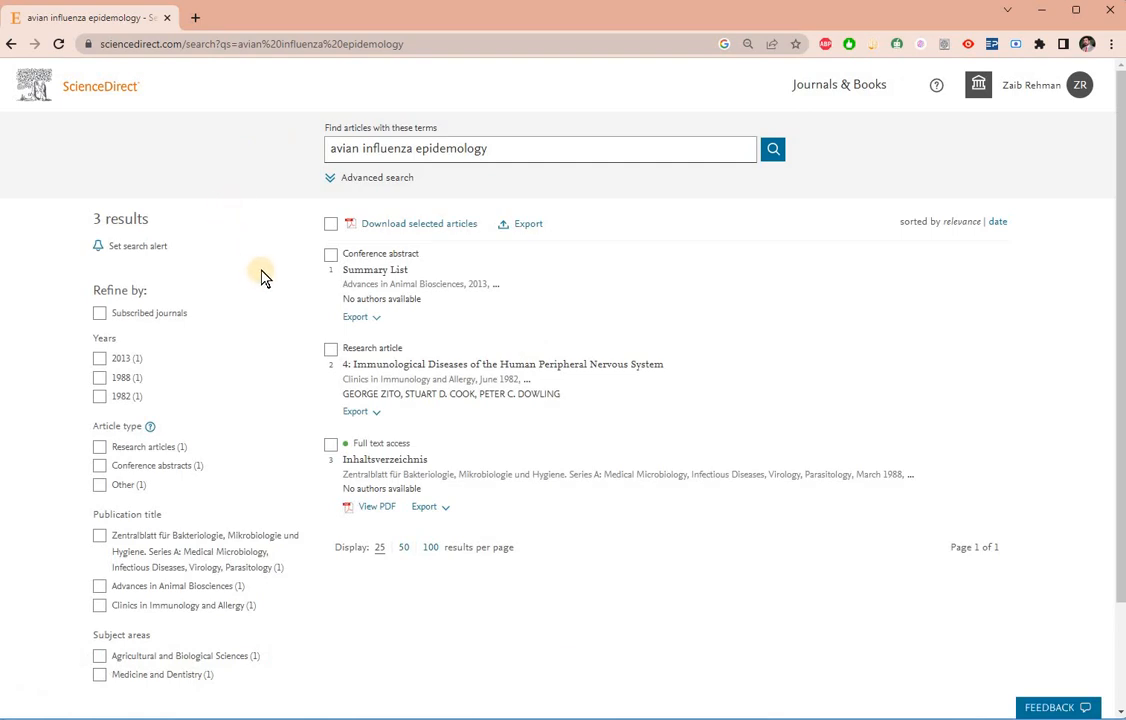
- Correct the spelling of the search terms to "avian influenza epidemiology" and run the search again
click(454, 150)
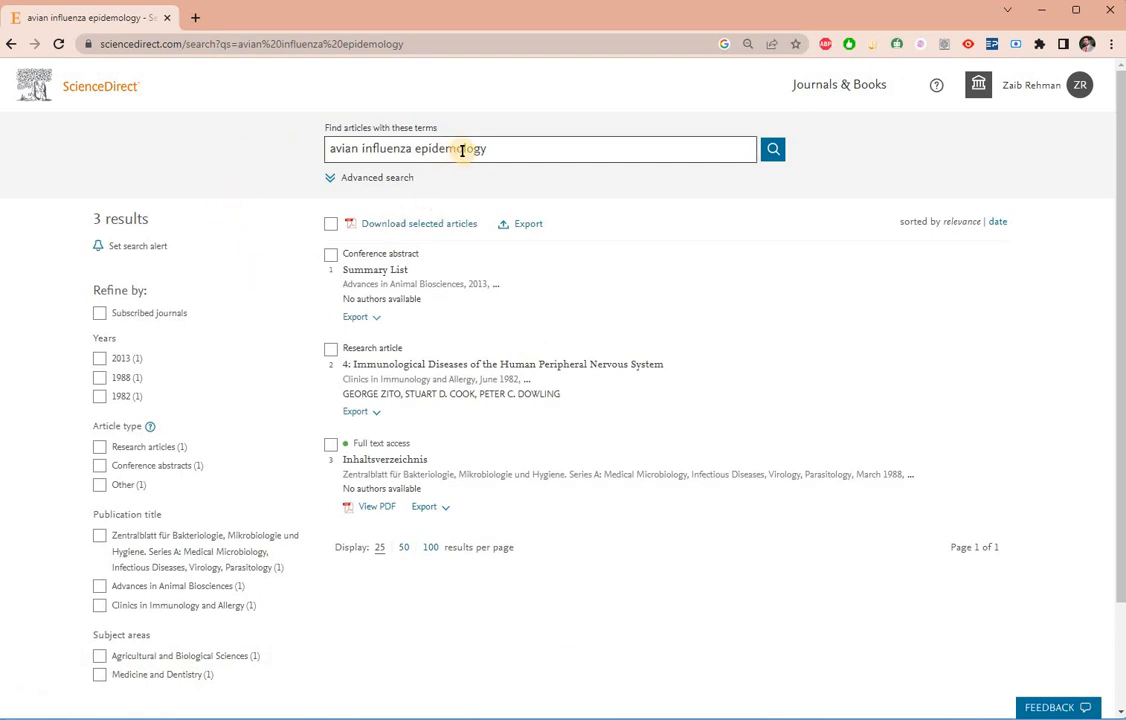
click(490, 148)
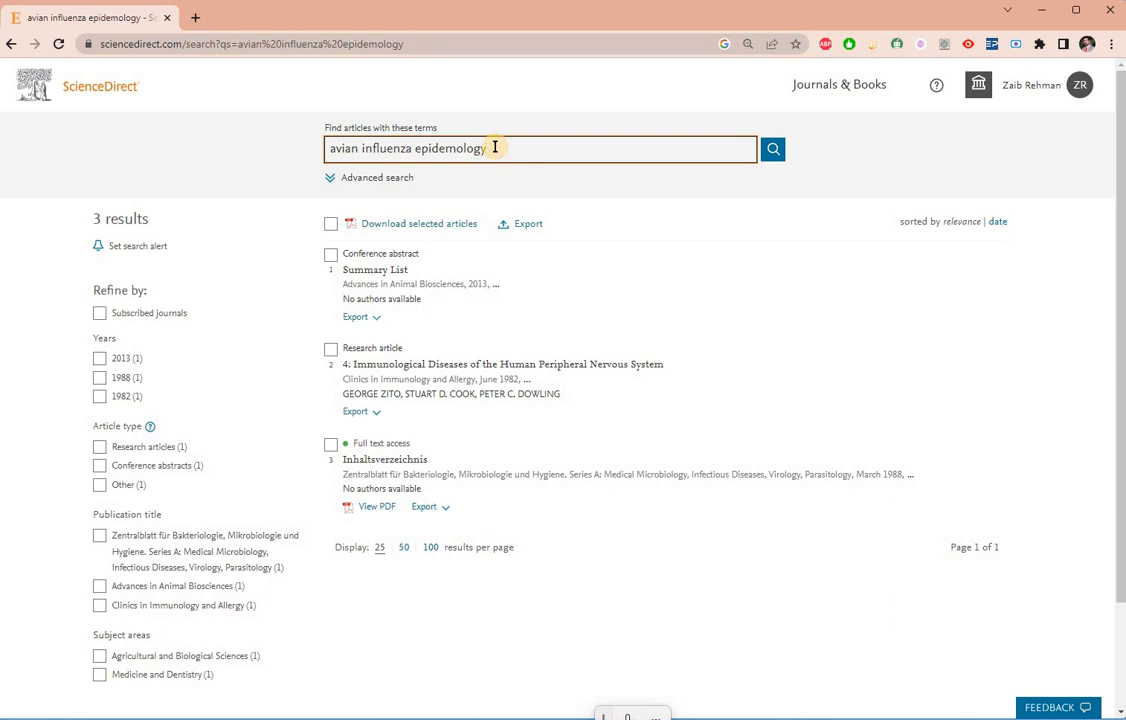
key(BackSpace)
key(BackSpace)
key(BackSpace)
key(BackSpace)
key(BackSpace)
text(iol)
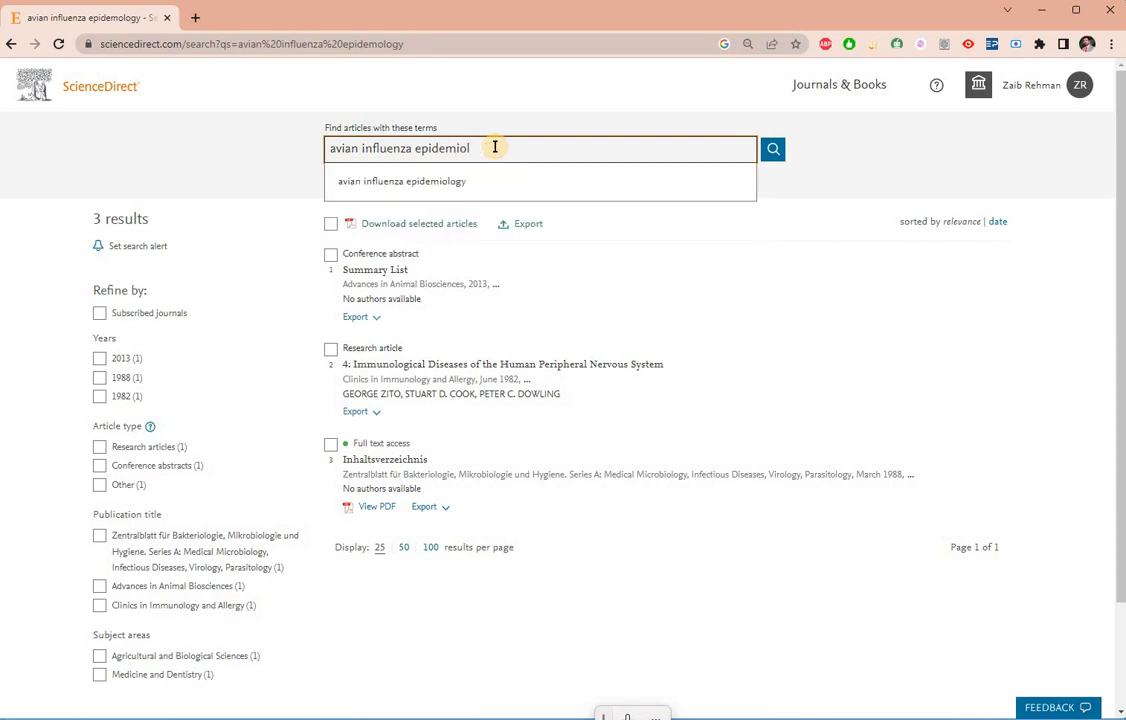
text(ogy)
key(Return)
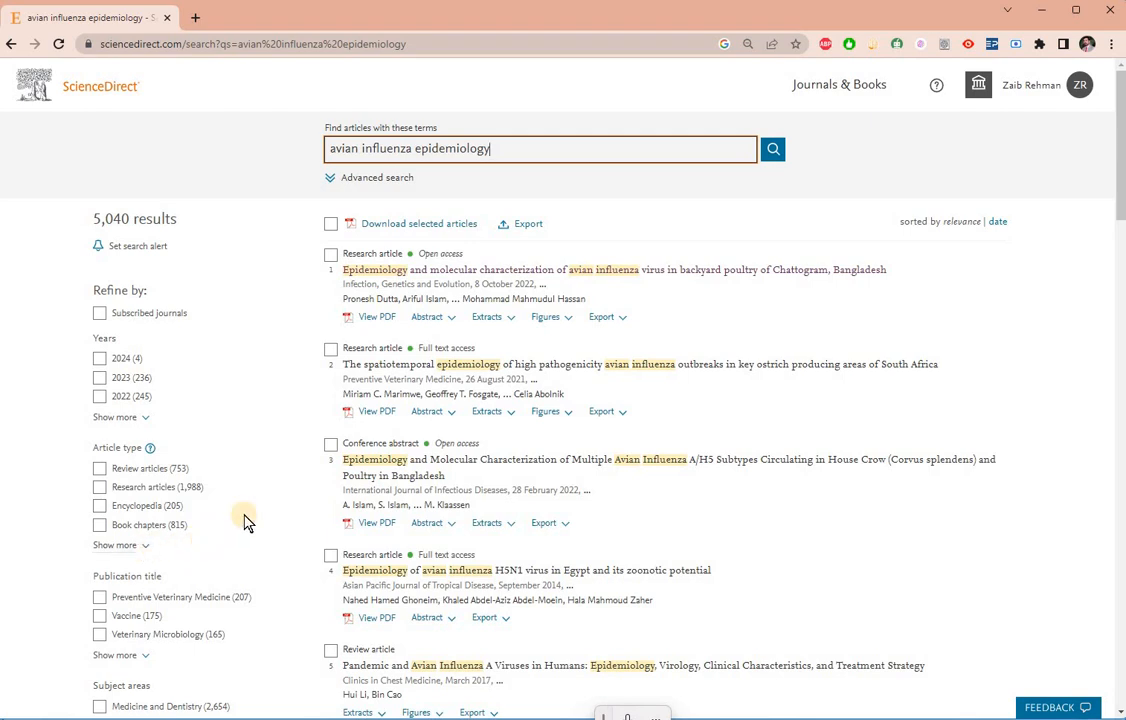
- Filter the search results to the year 2023 and display 100 results per page
click(118, 545)
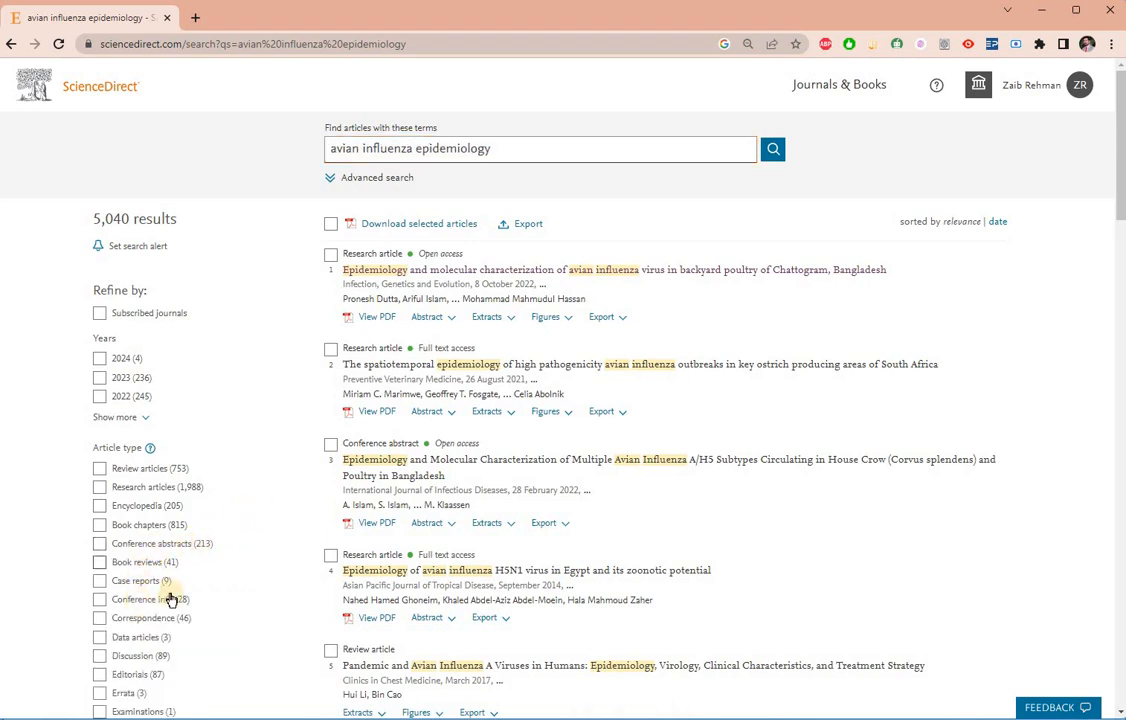
click(100, 379)
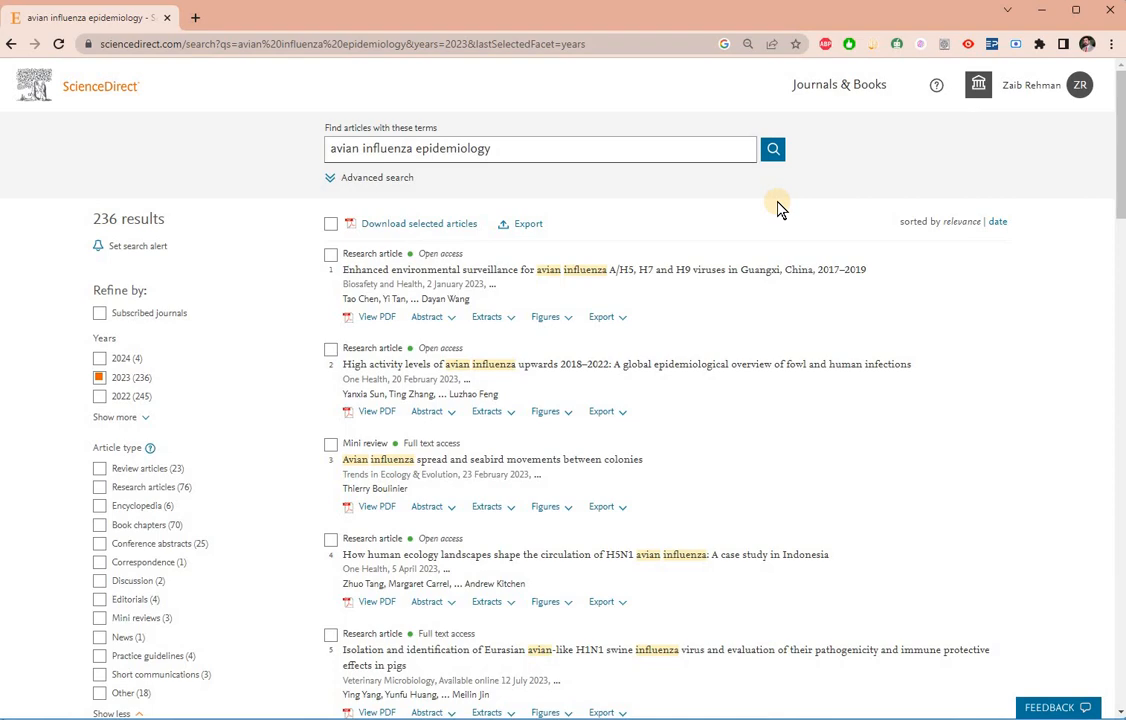
scroll(510, 460, down, 9)
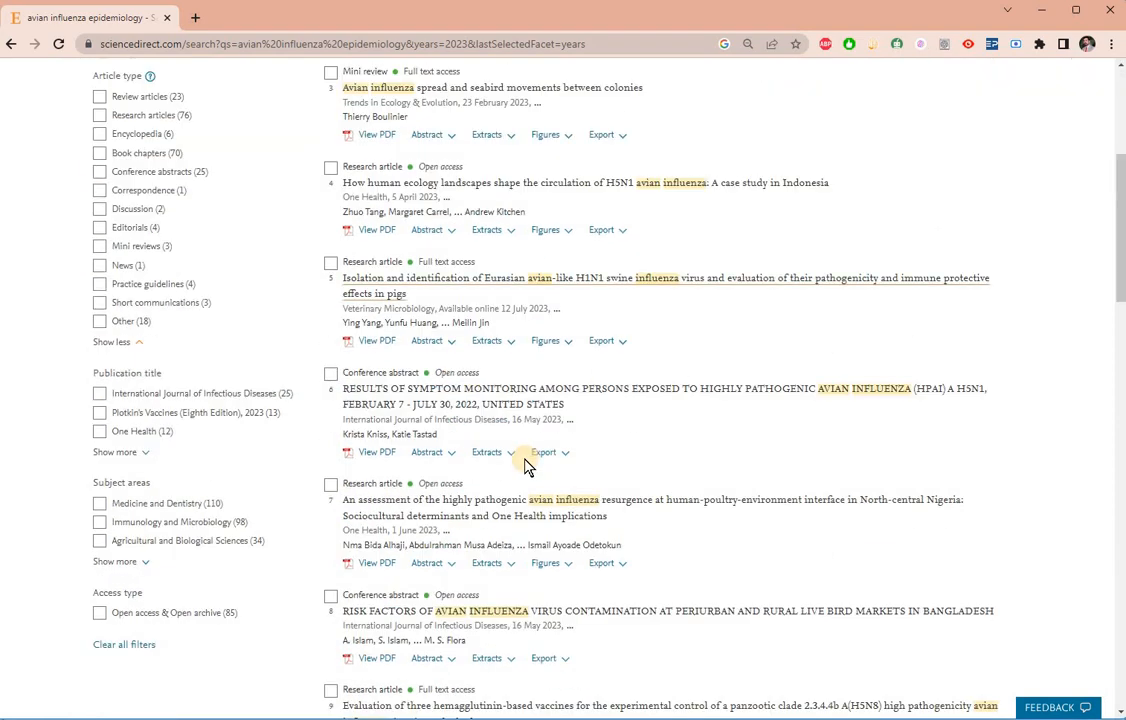
scroll(502, 483, down, 12)
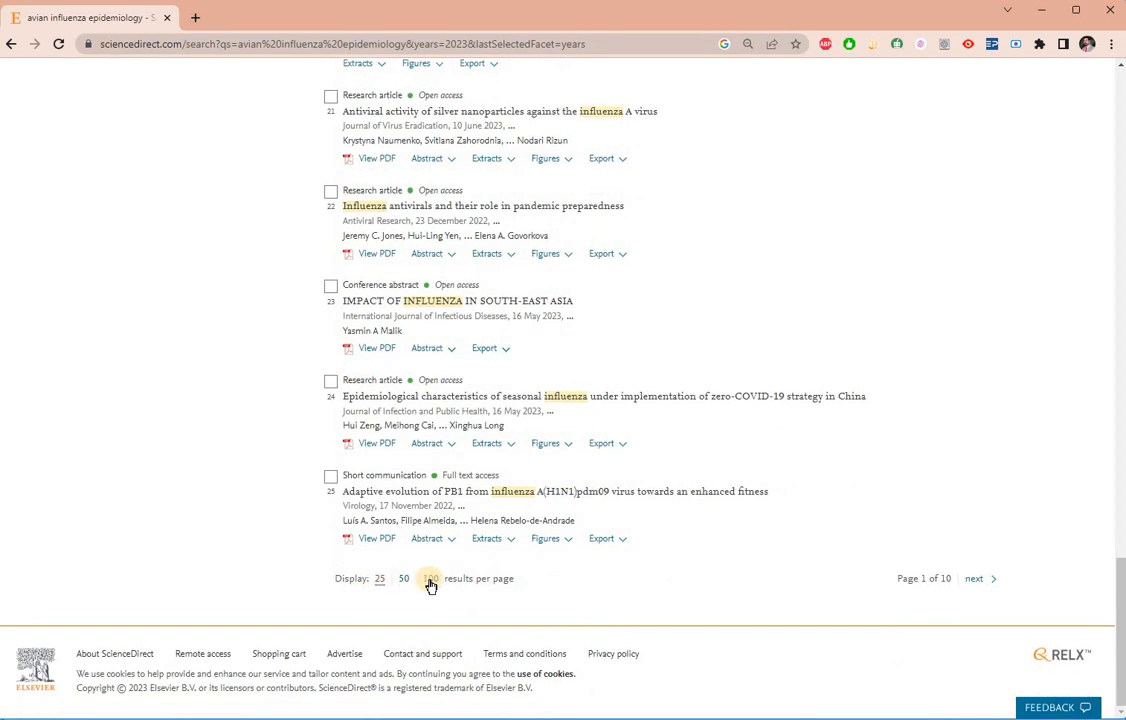
click(430, 580)
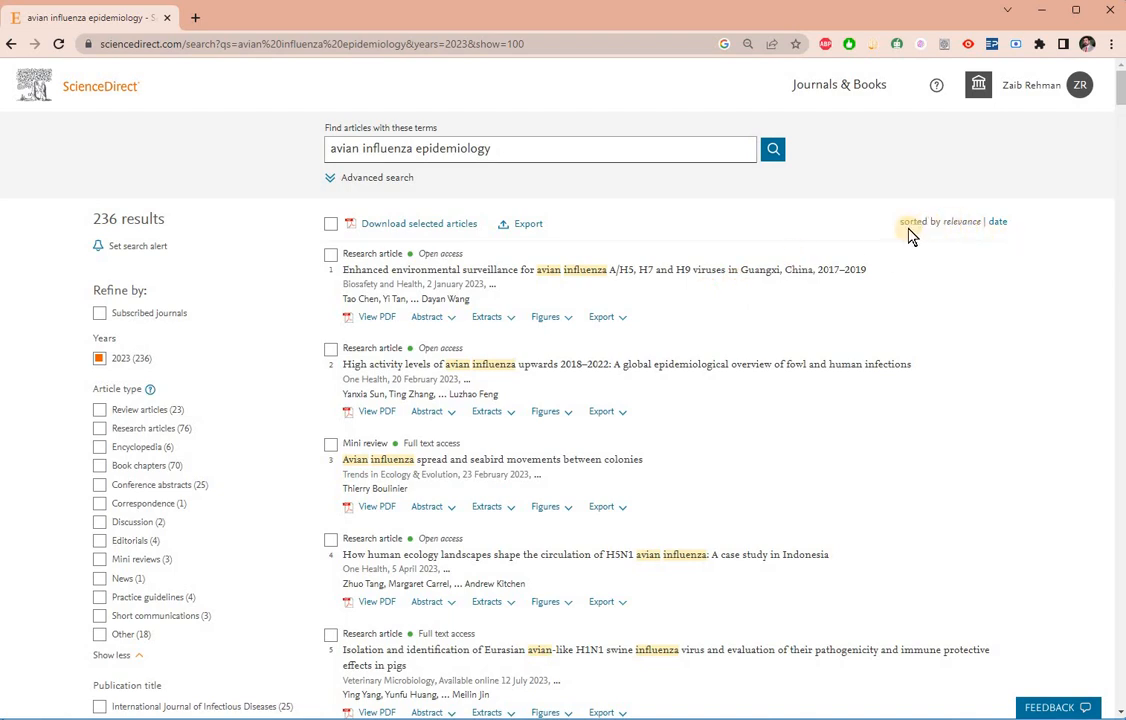
- Select all 100 articles listed on the results page and download them together
drag(900, 223, 982, 222)
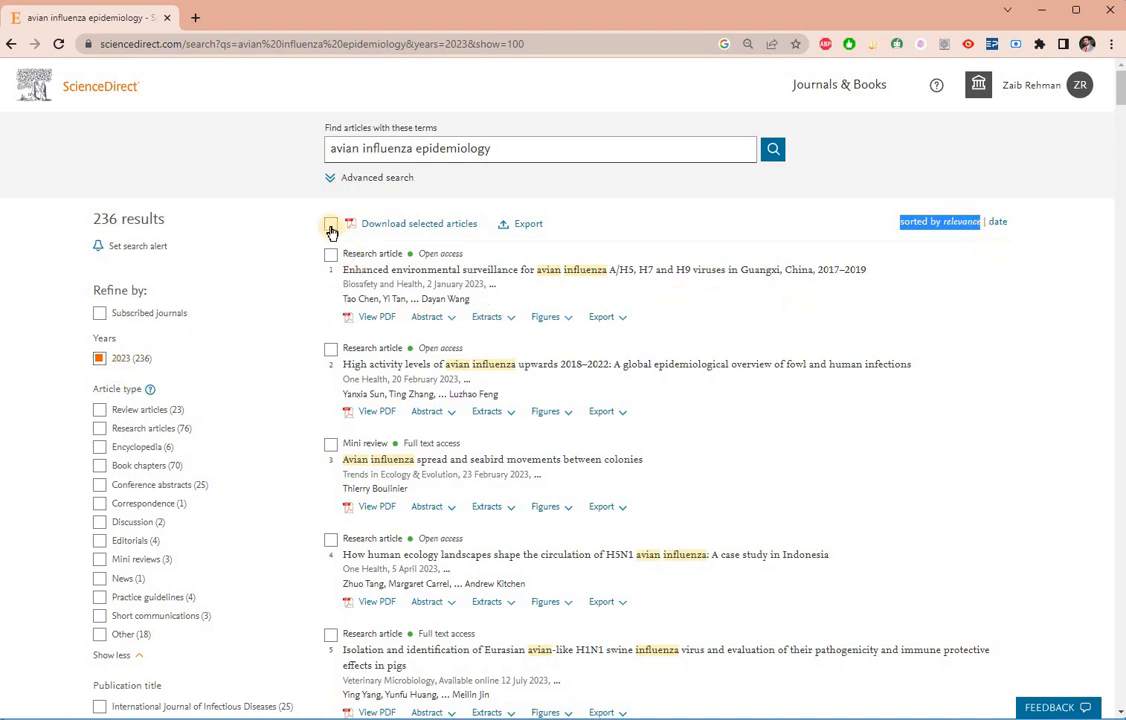
click(407, 357)
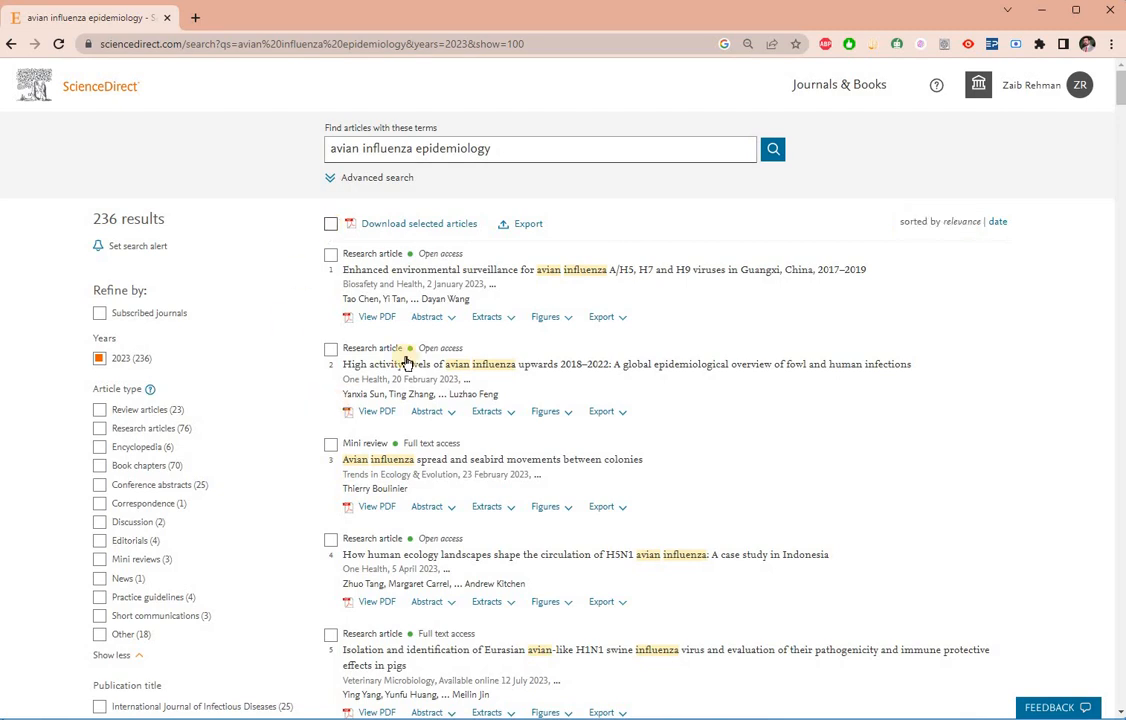
click(331, 224)
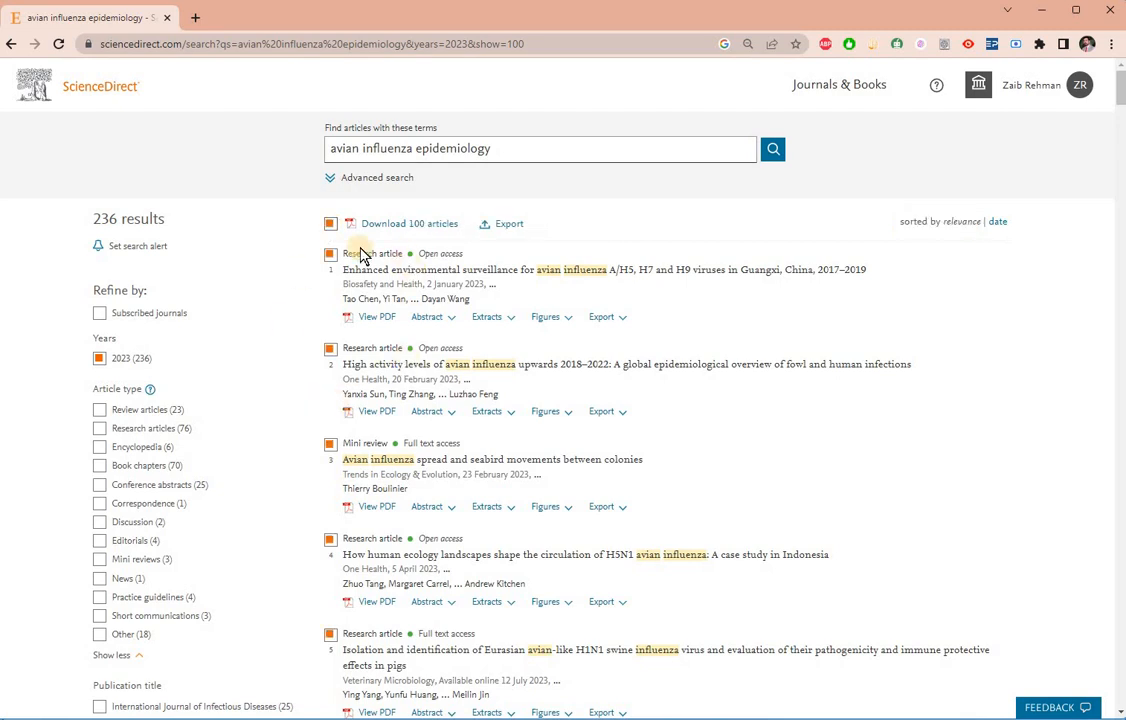
click(428, 231)
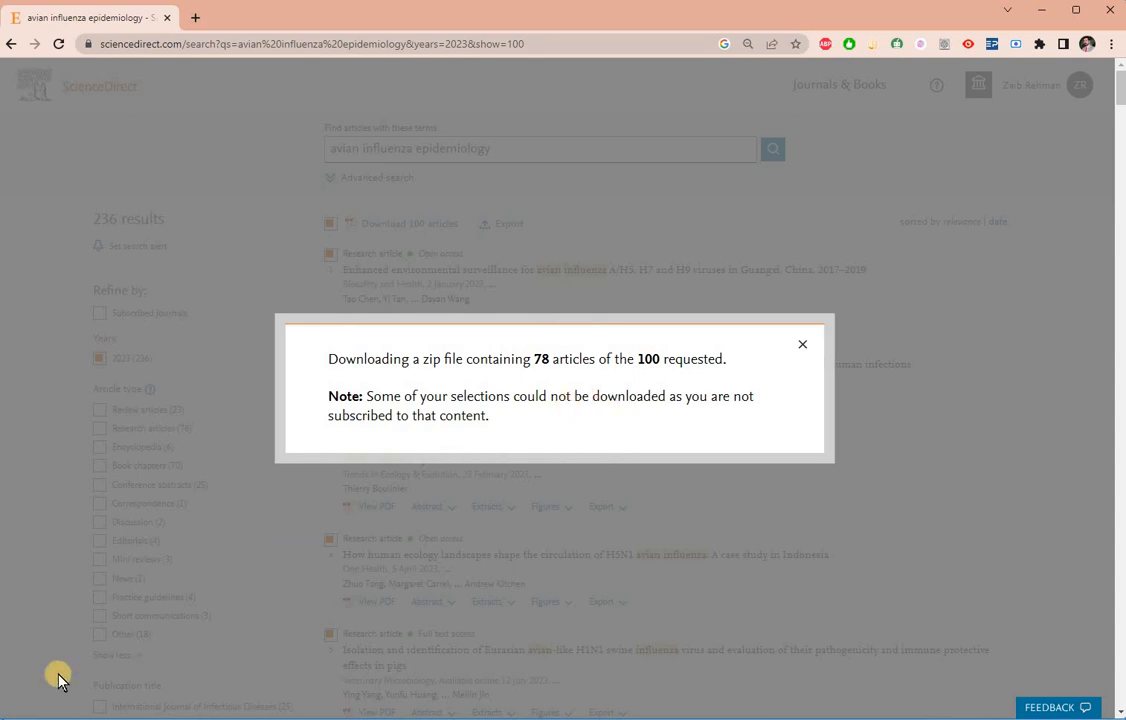
click(842, 666)
- Show the downloaded ScienceDirect articles zip file in its folder in File Explorer
scroll(910, 410, down, 3)
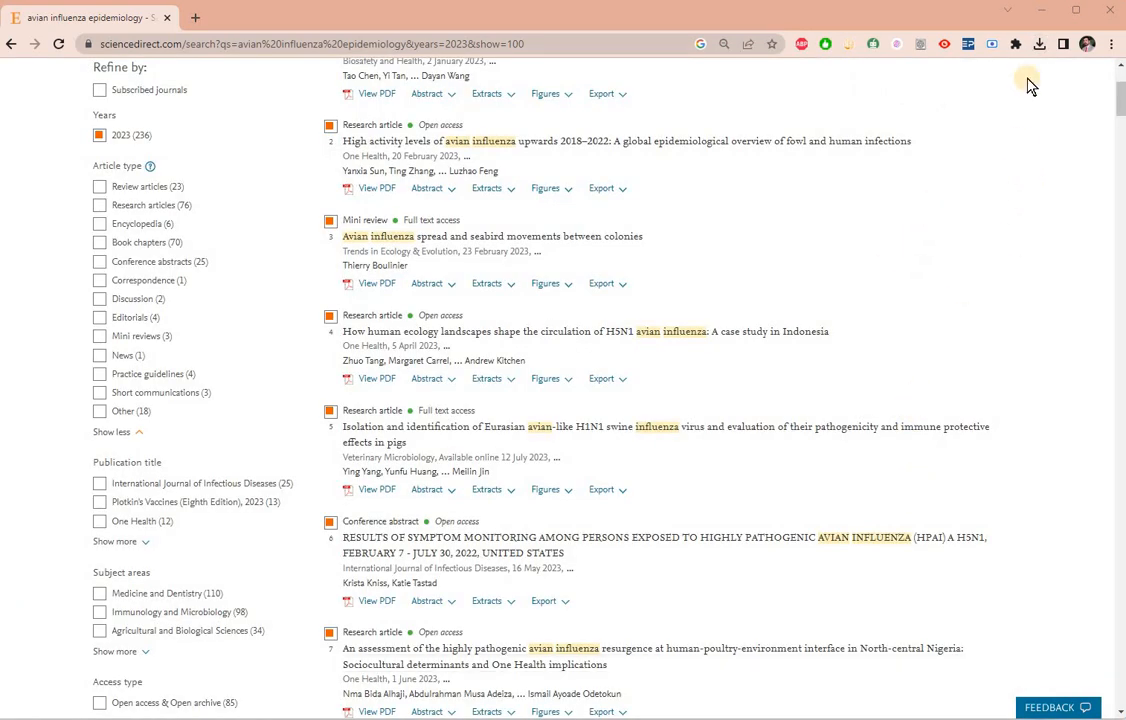
click(1040, 46)
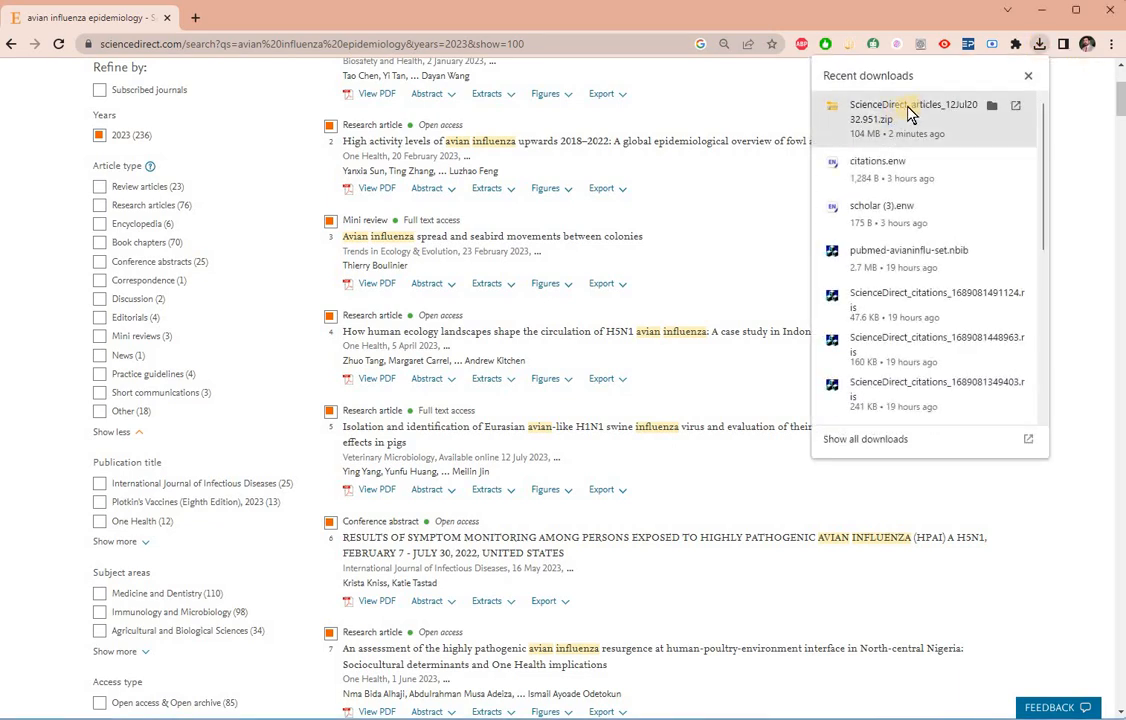
click(995, 107)
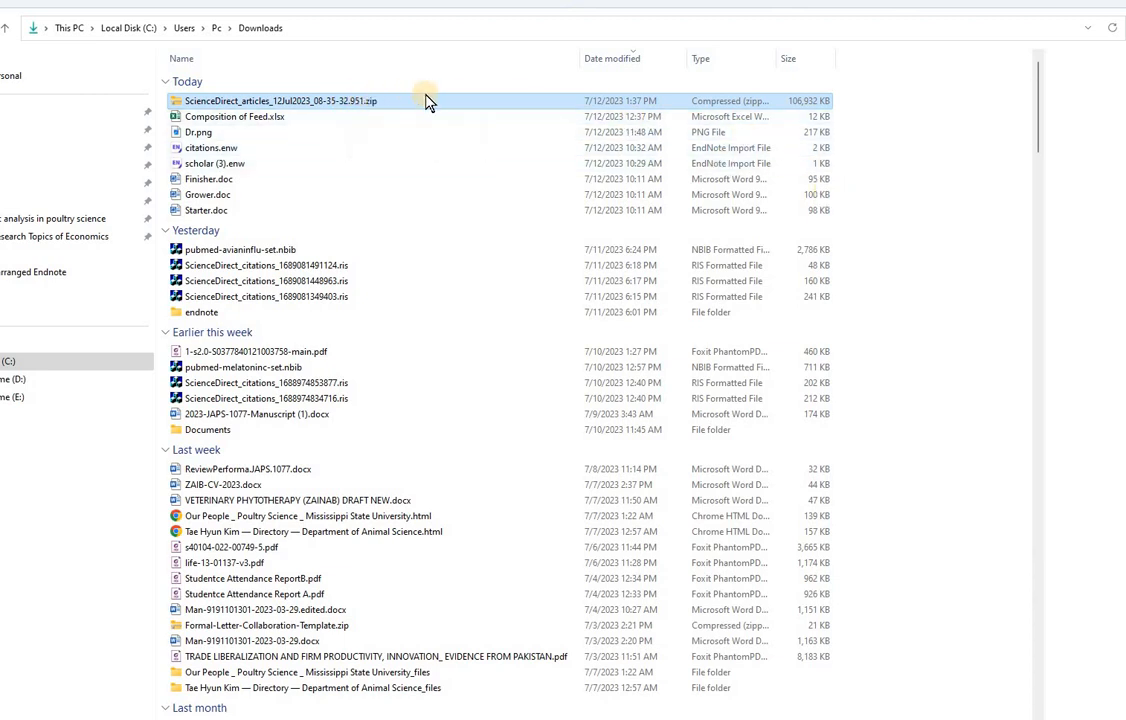
- Create a new folder named "avian influenza" in Downloads
key(F2)
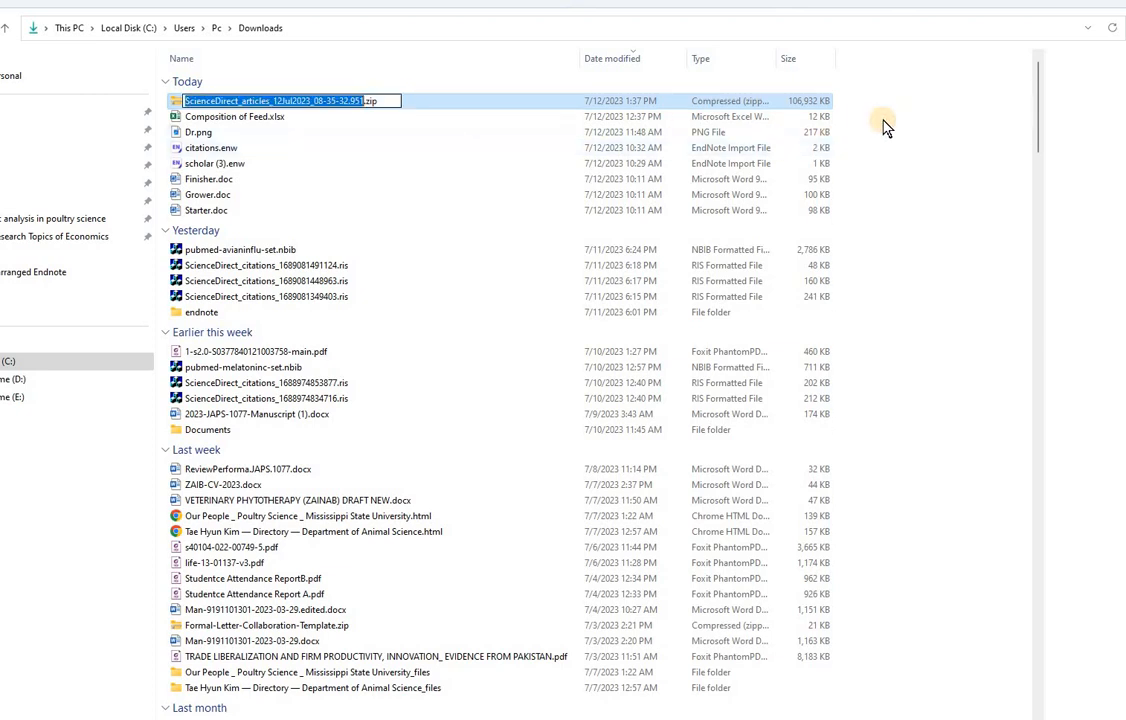
click(890, 125)
right_click(897, 122)
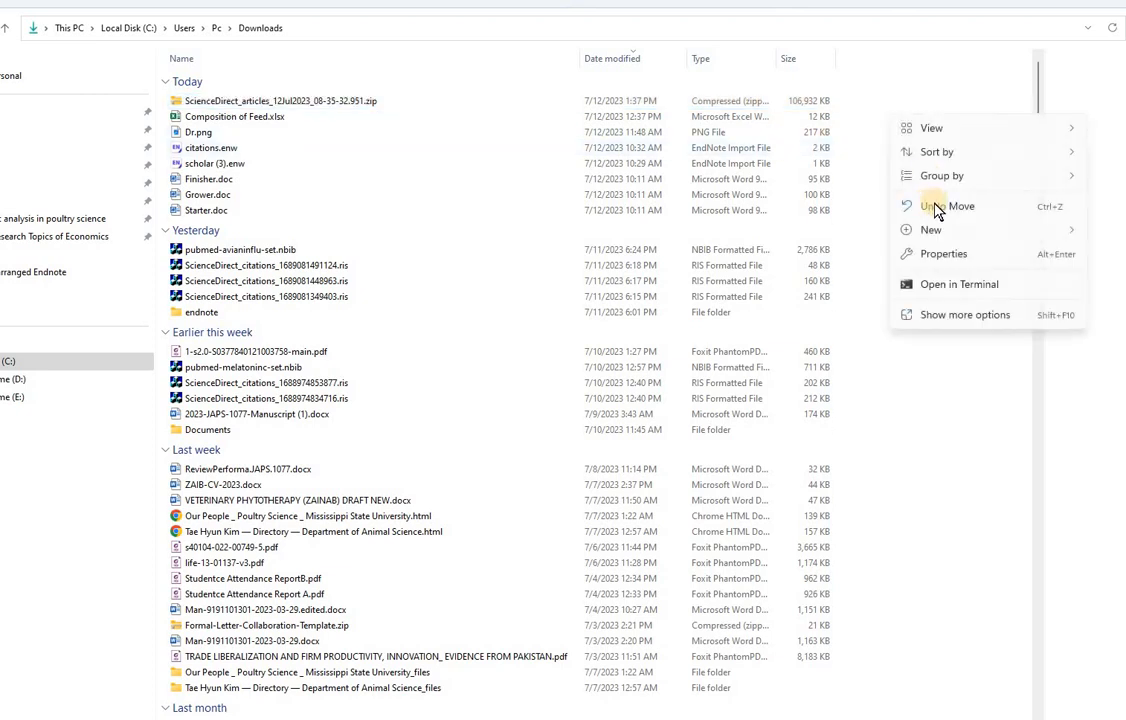
mouse_move(965, 236)
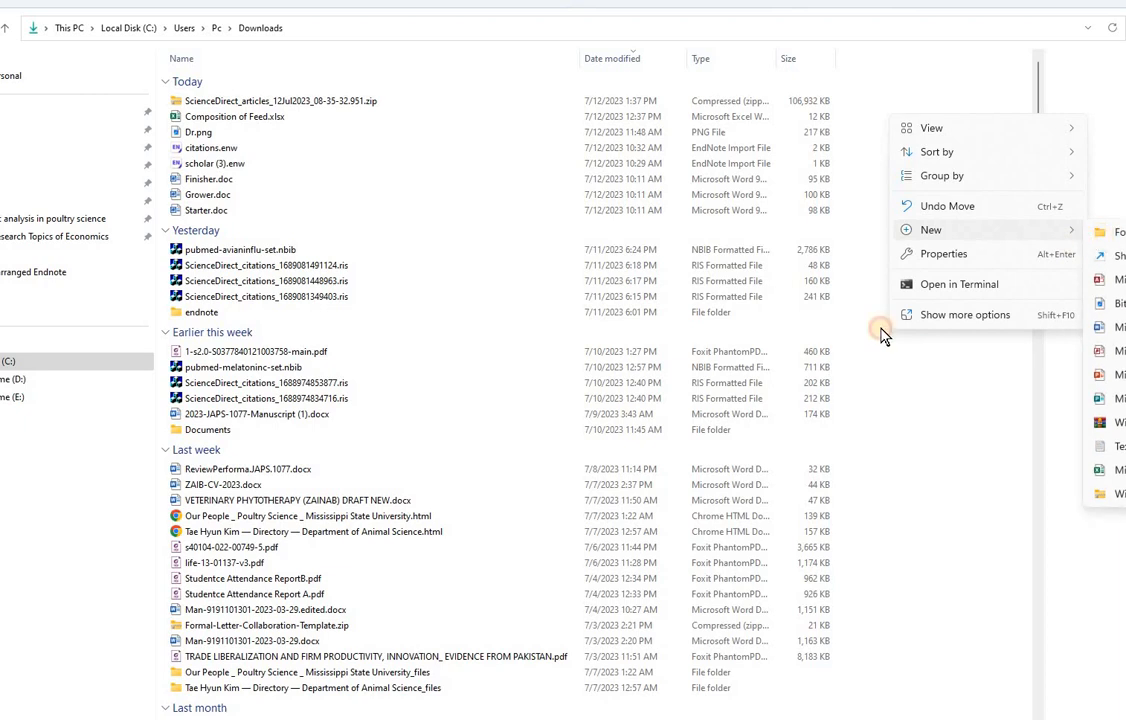
text(folder)
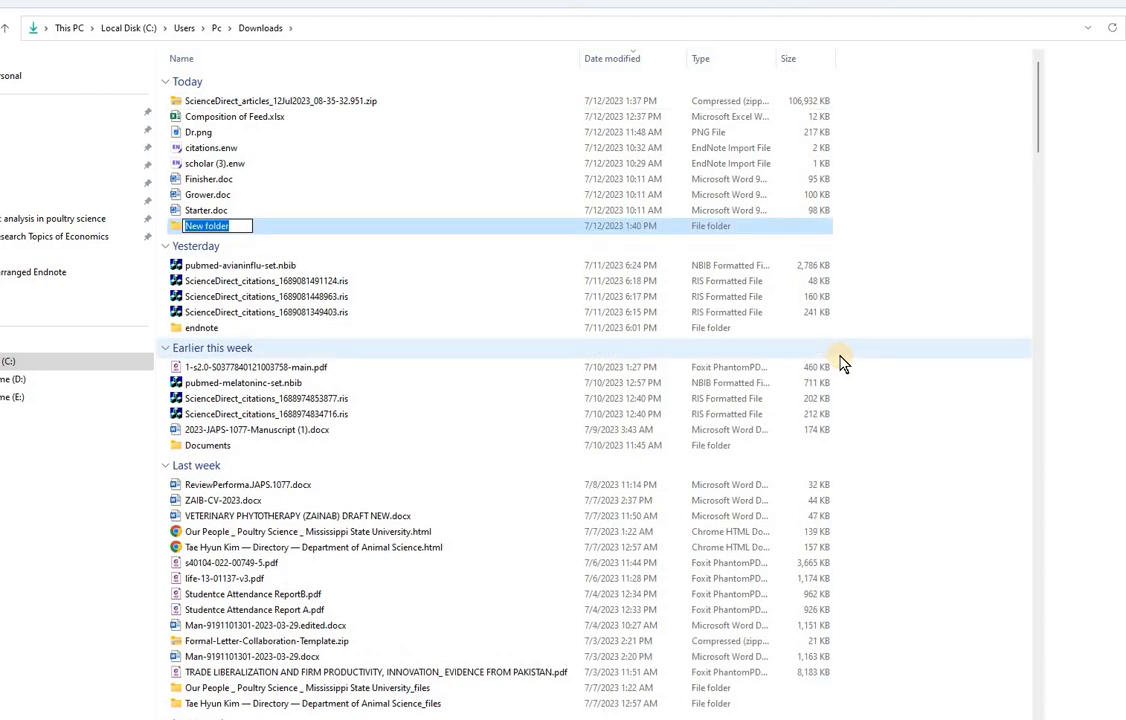
text(sc)
key(Return)
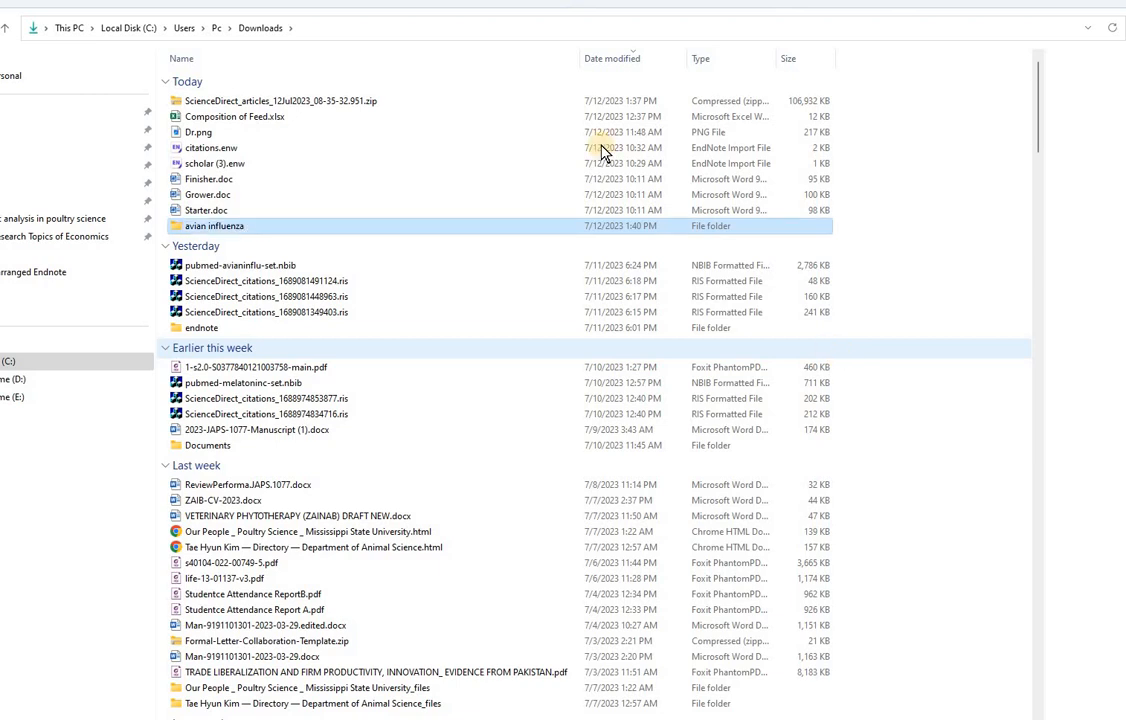
- Move the ScienceDirect articles zip file into the avian influenza folder and open the archive there
click(330, 101)
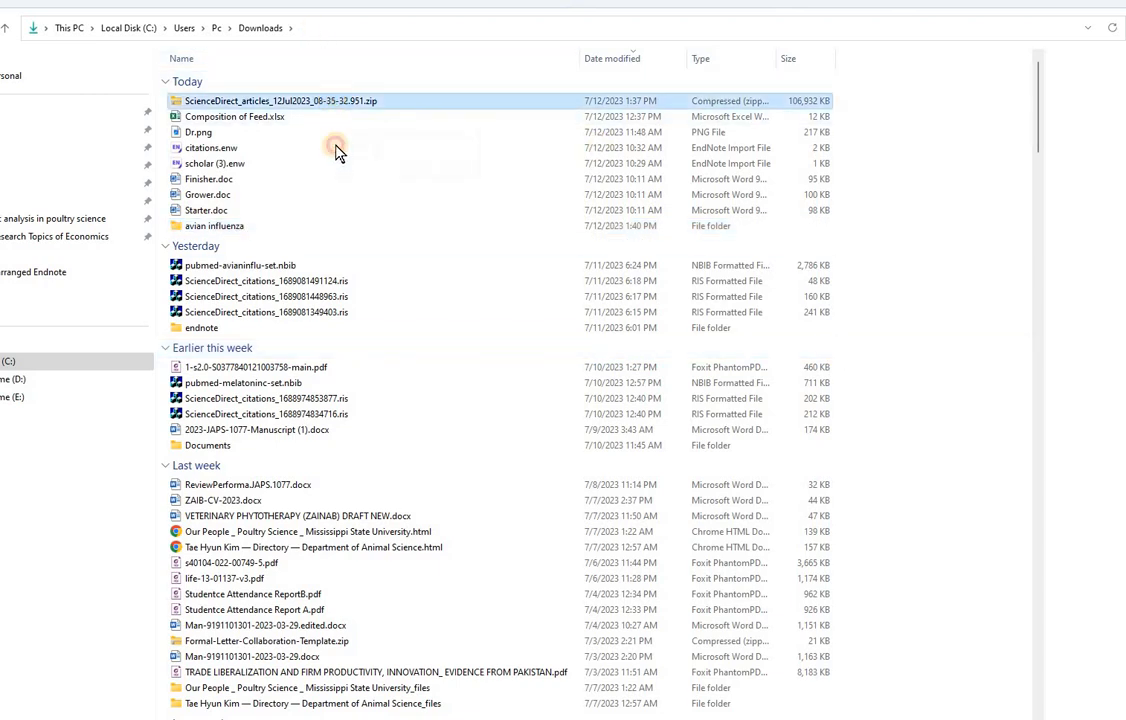
drag(313, 210, 219, 229)
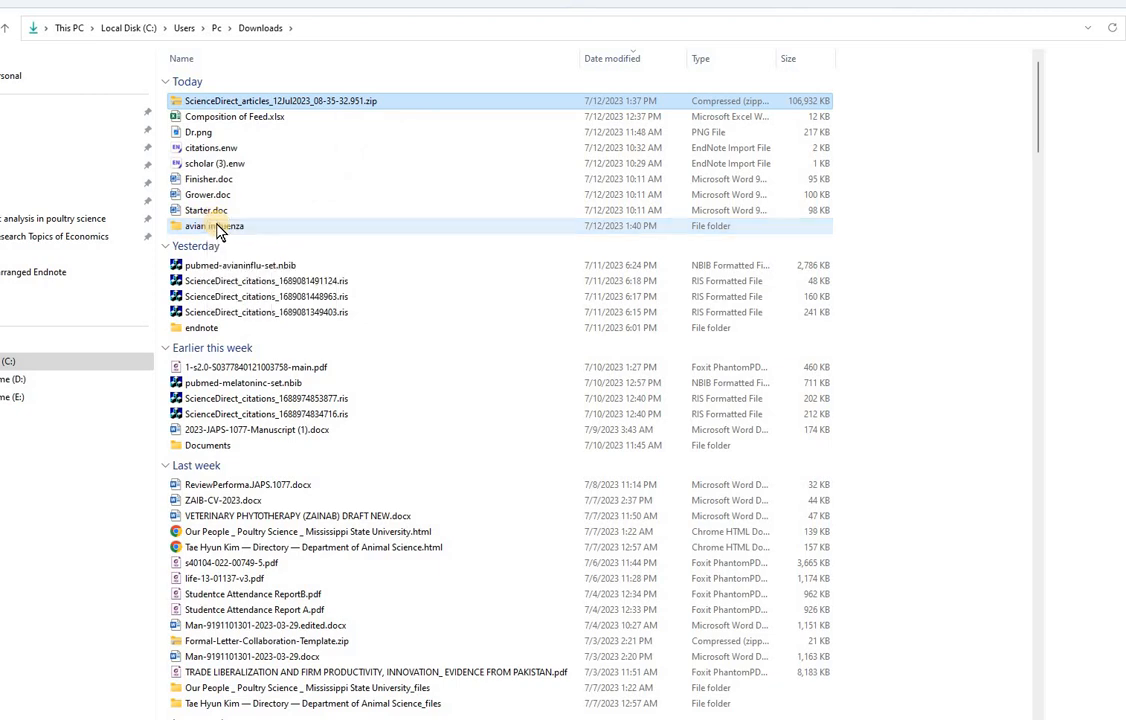
double_click(244, 211)
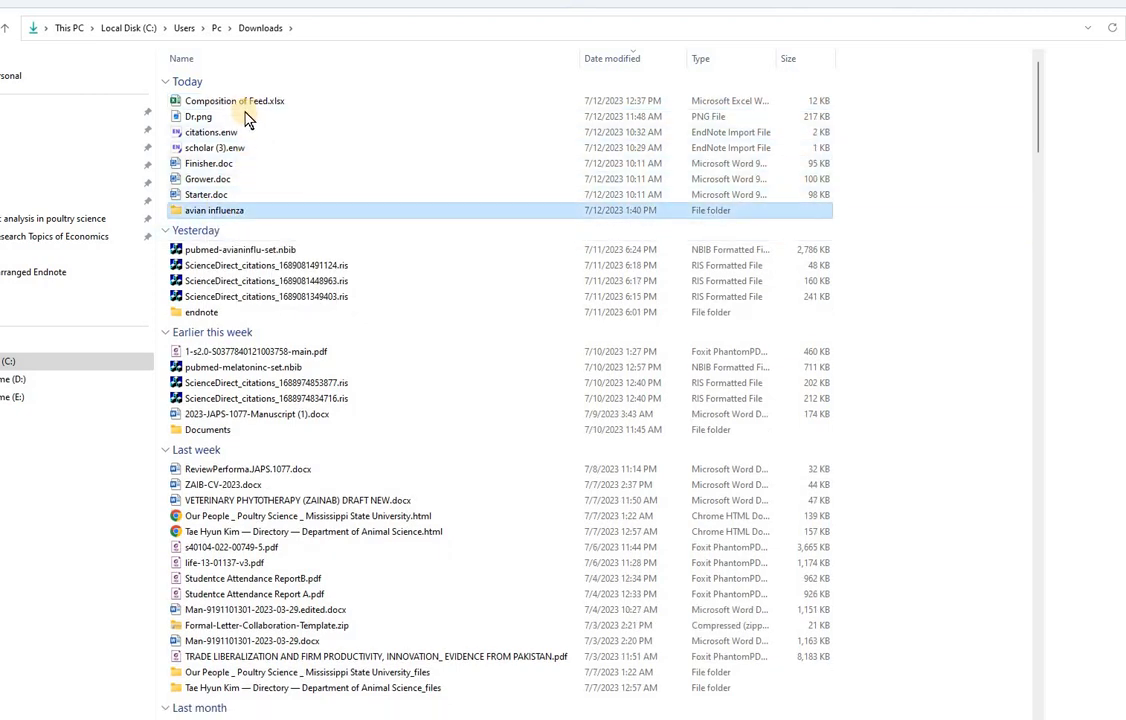
double_click(246, 106)
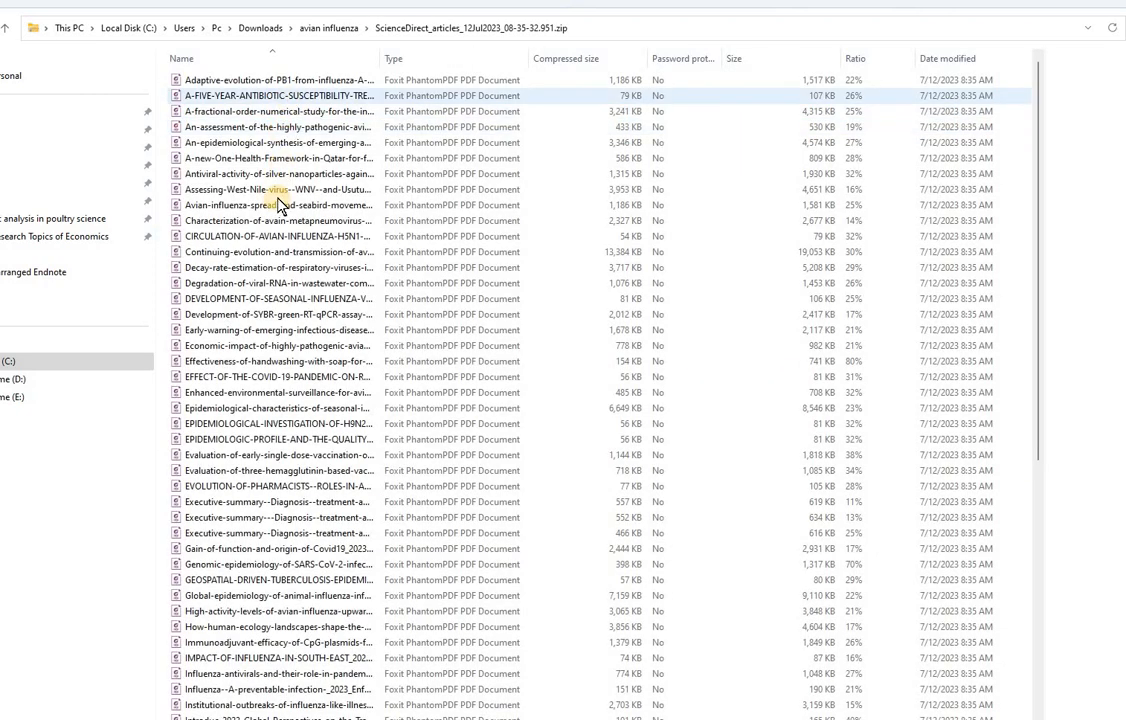
- Look through the article PDFs inside the zip archive and return to the avian influenza folder
scroll(280, 340, down, 4)
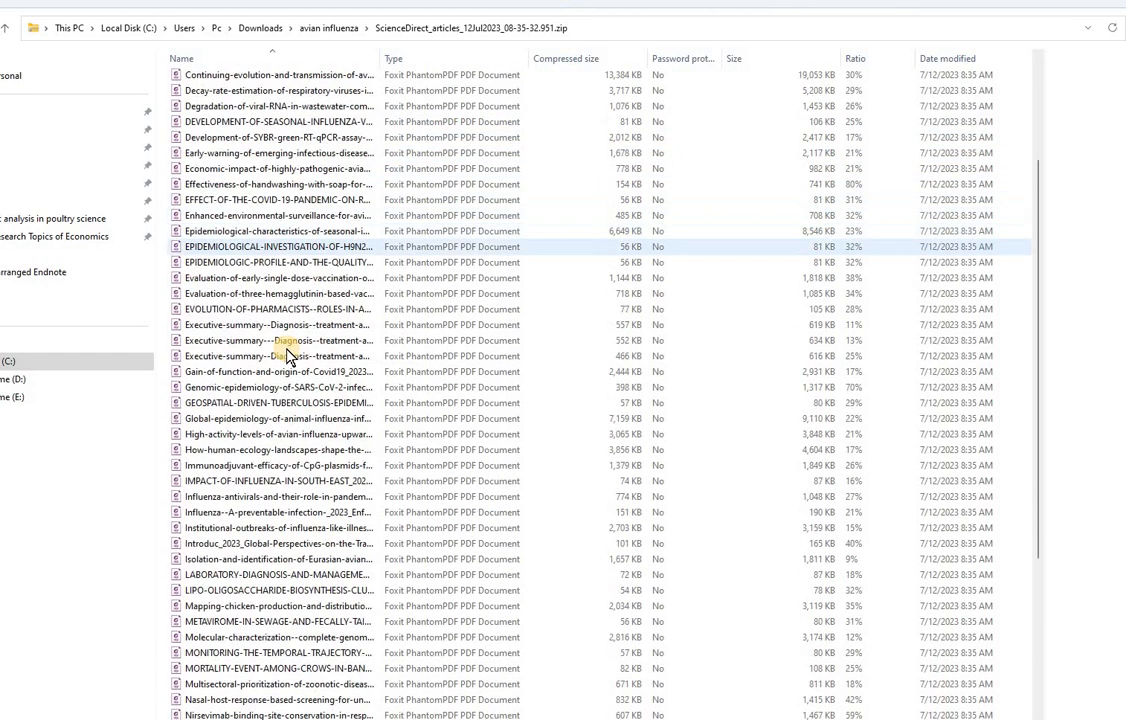
scroll(316, 452, down, 7)
key(alt+Left)
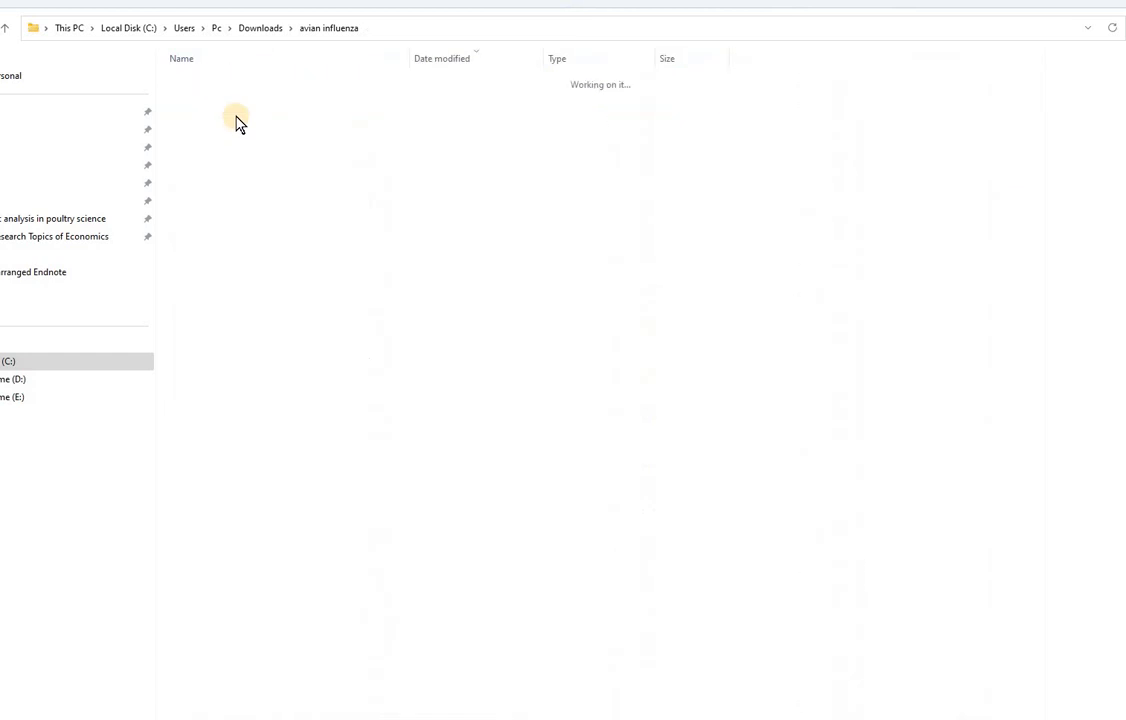
right_click(238, 110)
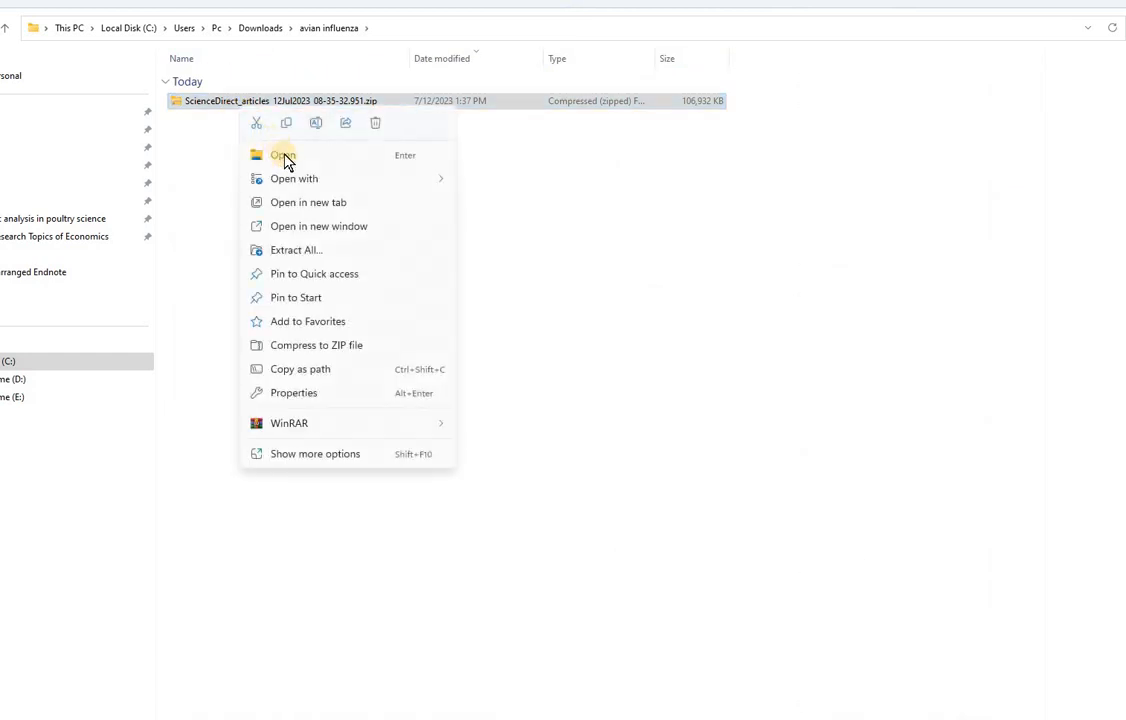
right_click(216, 107)
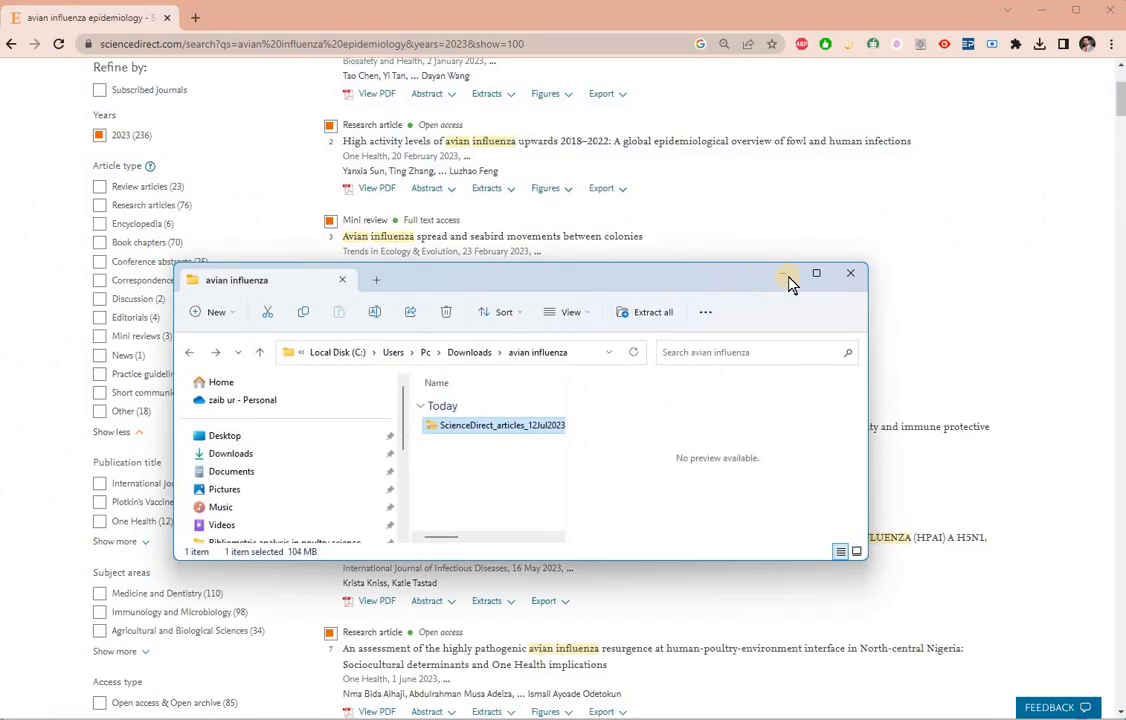
- Enlarge the avian influenza File Explorer window until it fills the whole screen
drag(694, 262, 700, 0)
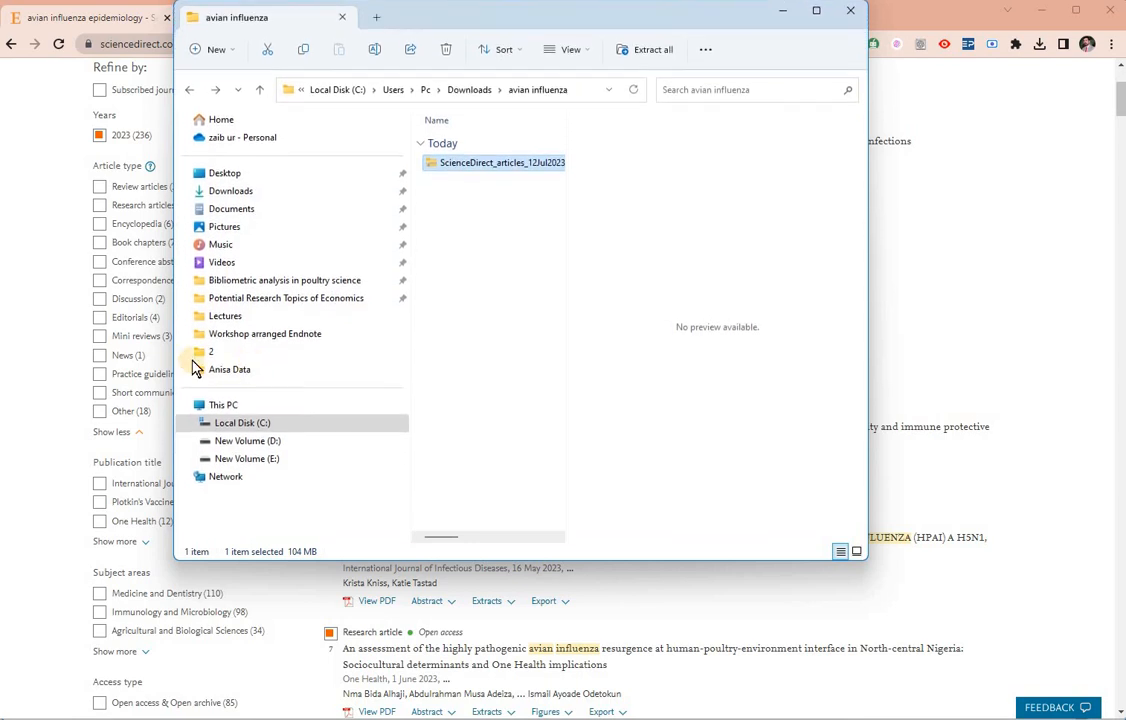
drag(174, 348, 1, 348)
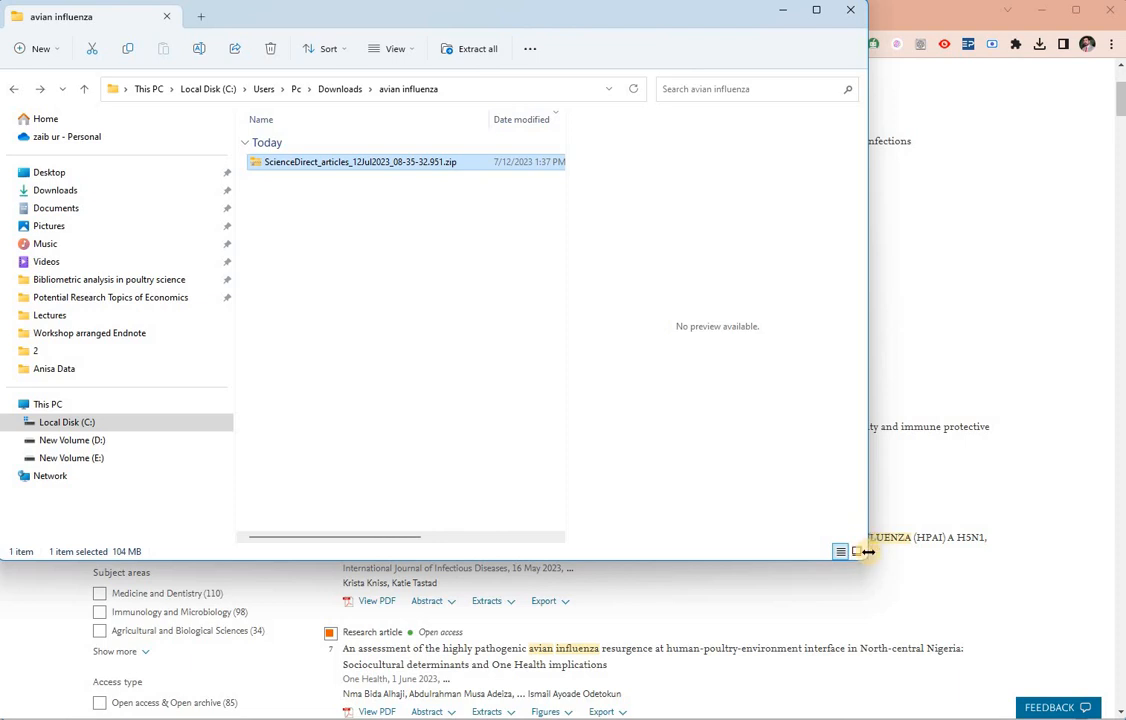
drag(869, 540, 1125, 540)
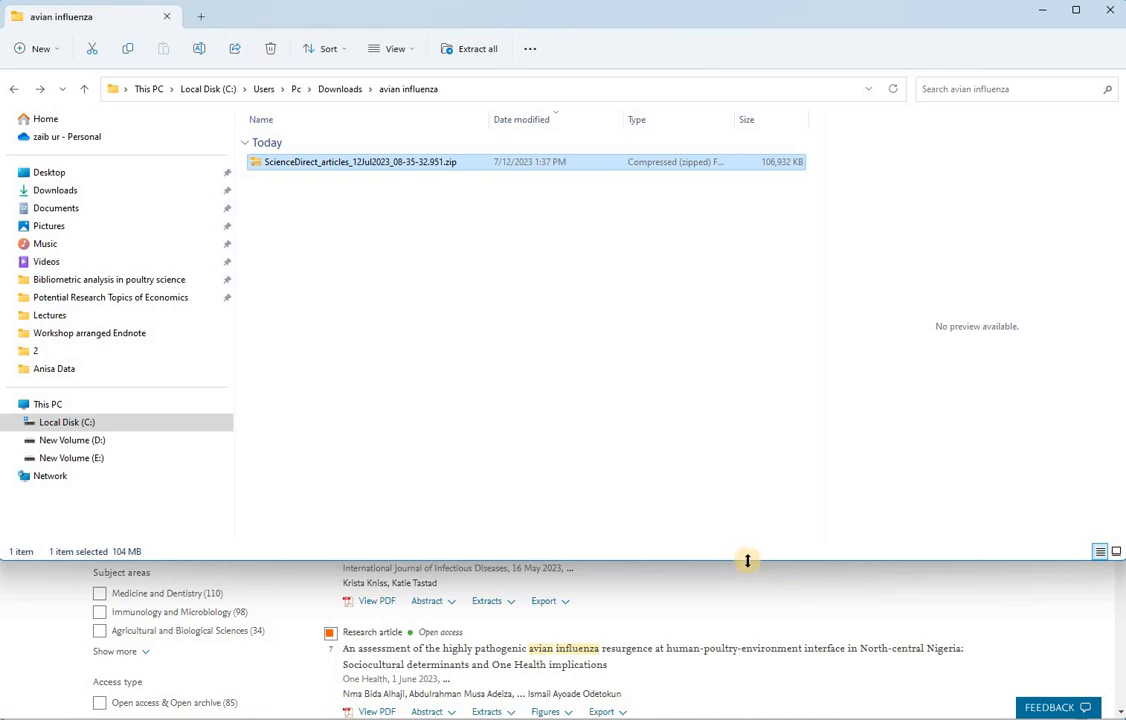
drag(748, 561, 756, 717)
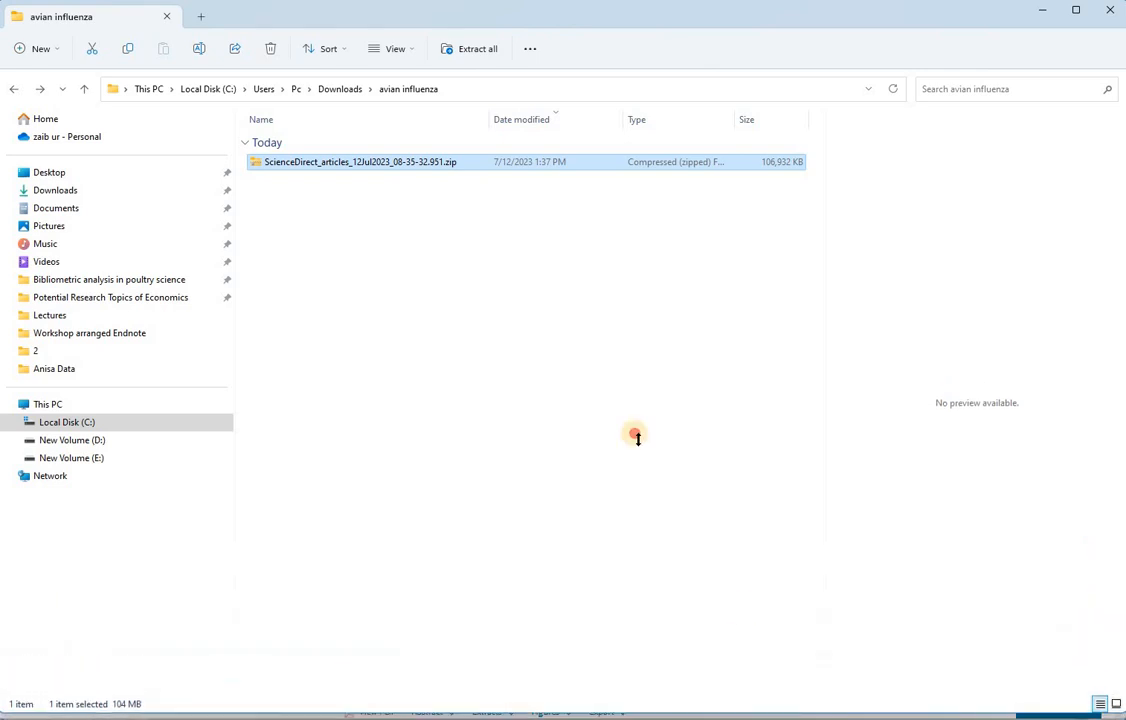
- Extract all files from the ScienceDirect articles zip to the suggested folder inside avian influenza, showing the extracted files when complete
click(350, 182)
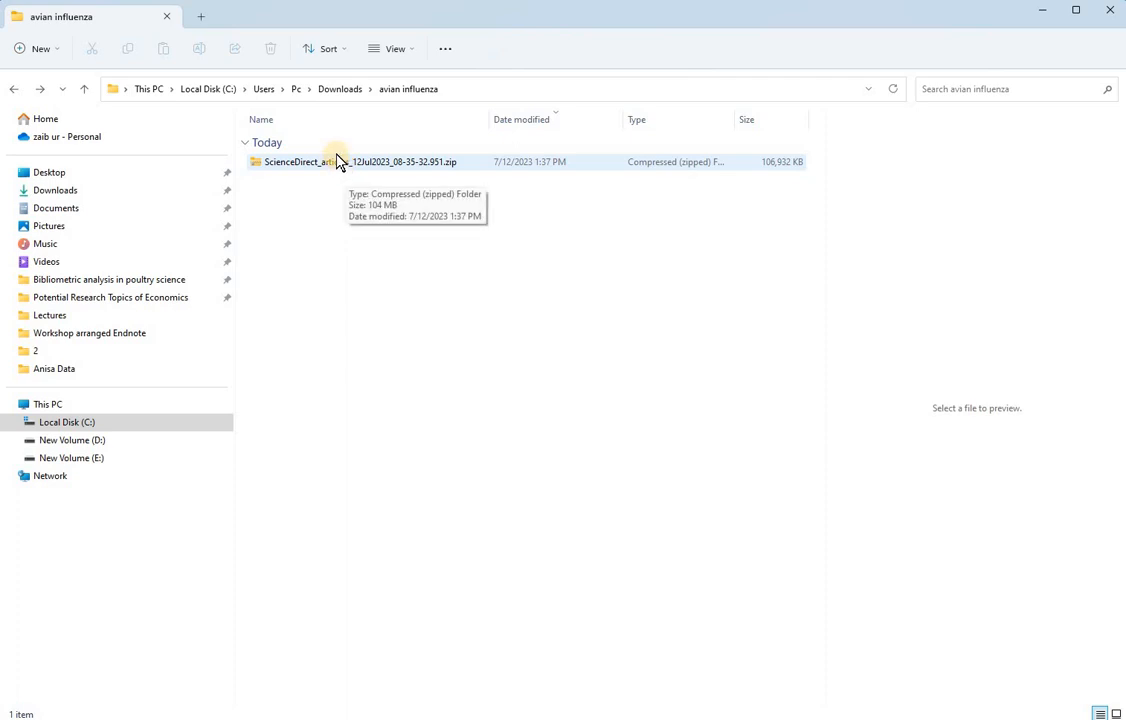
click(339, 168)
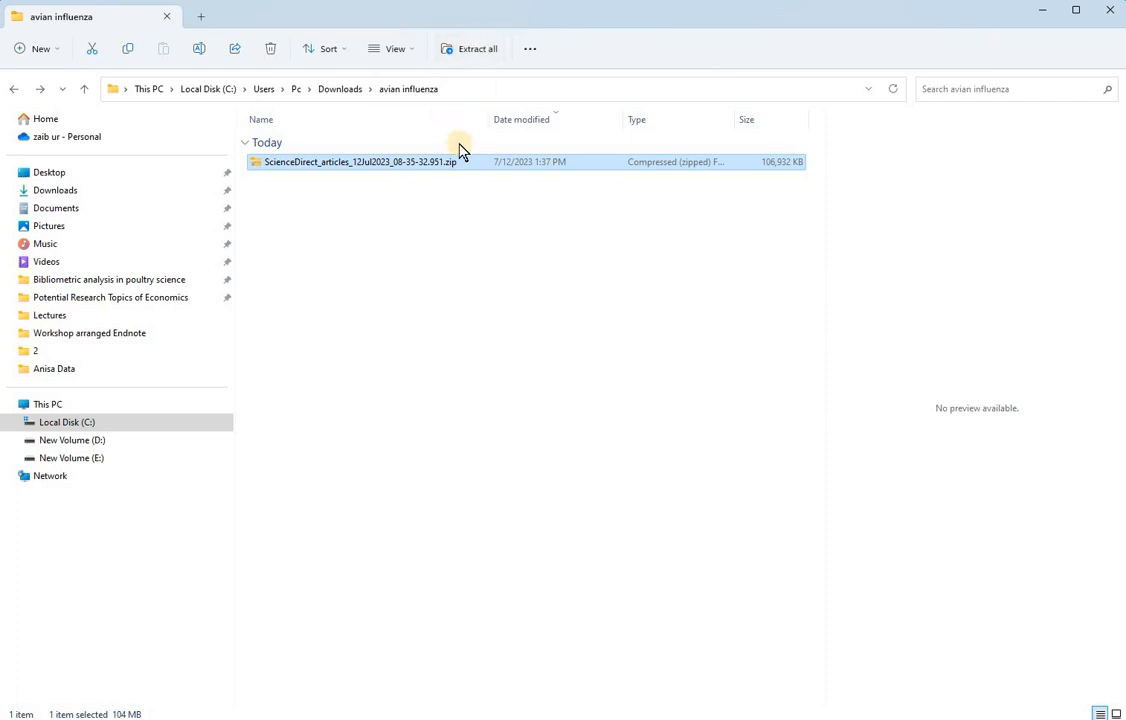
click(470, 50)
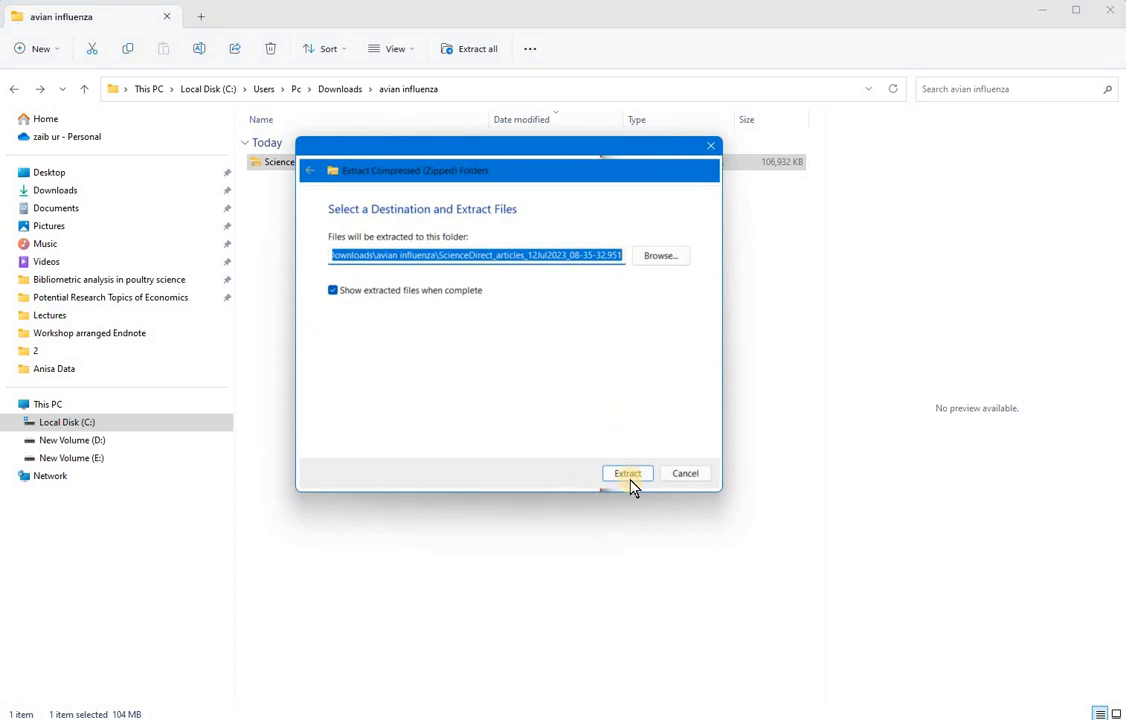
click(628, 474)
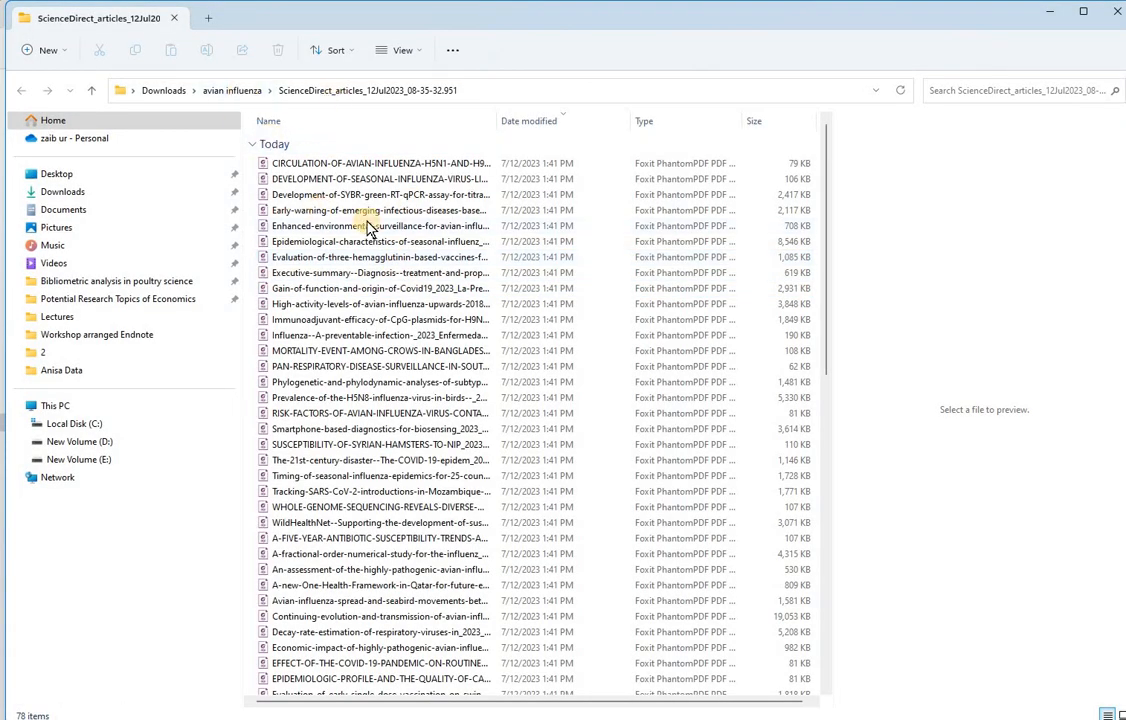
- Return to the avian influenza folder and delete the ScienceDirect articles zip file, keeping only the extracted folder
key(alt+Up)
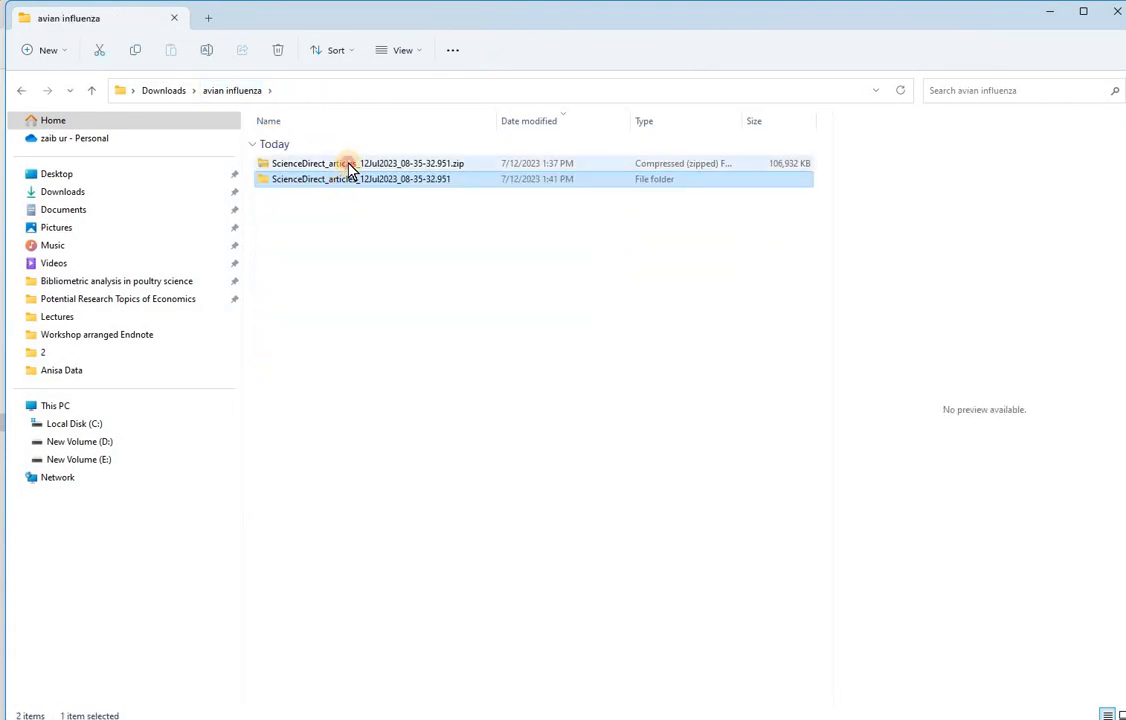
key(Up)
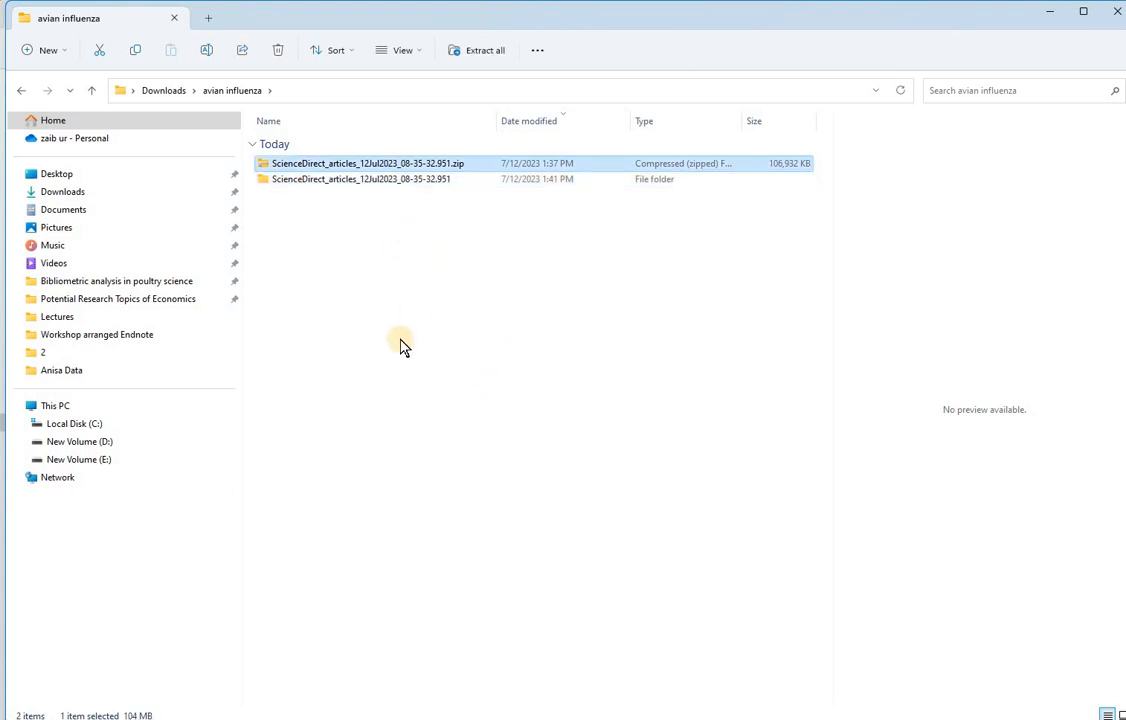
key(Delete)
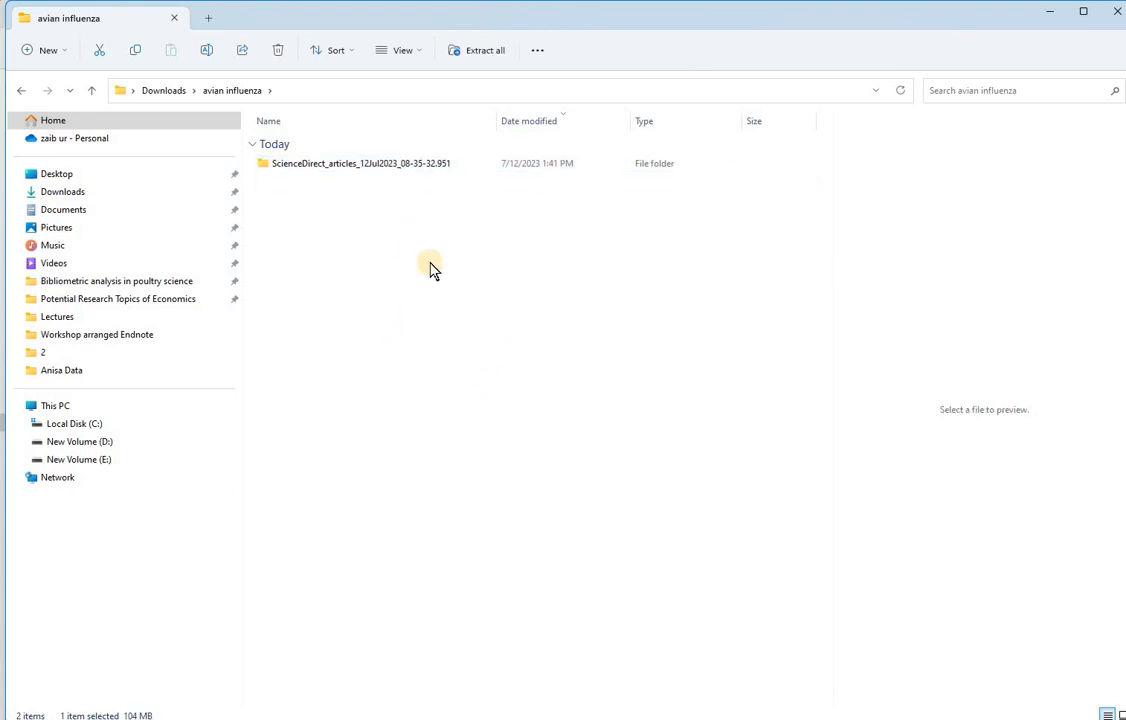
- Open the extracted ScienceDirect articles folder and look over the article PDFs inside
double_click(378, 165)
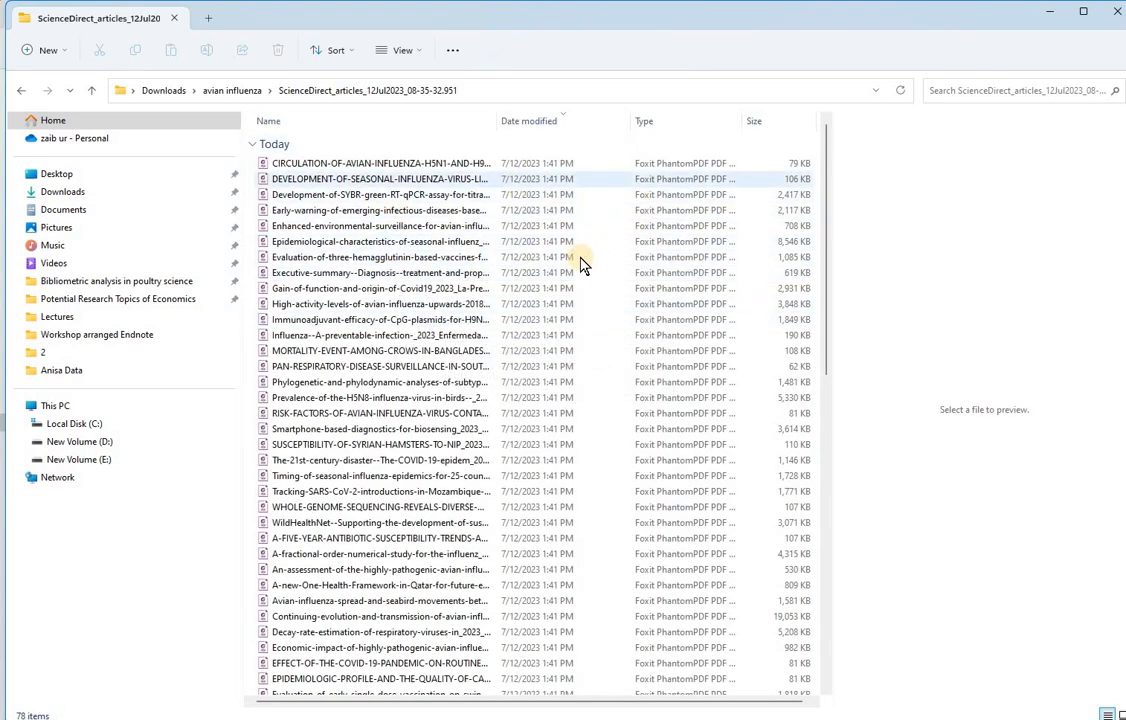
click(457, 226)
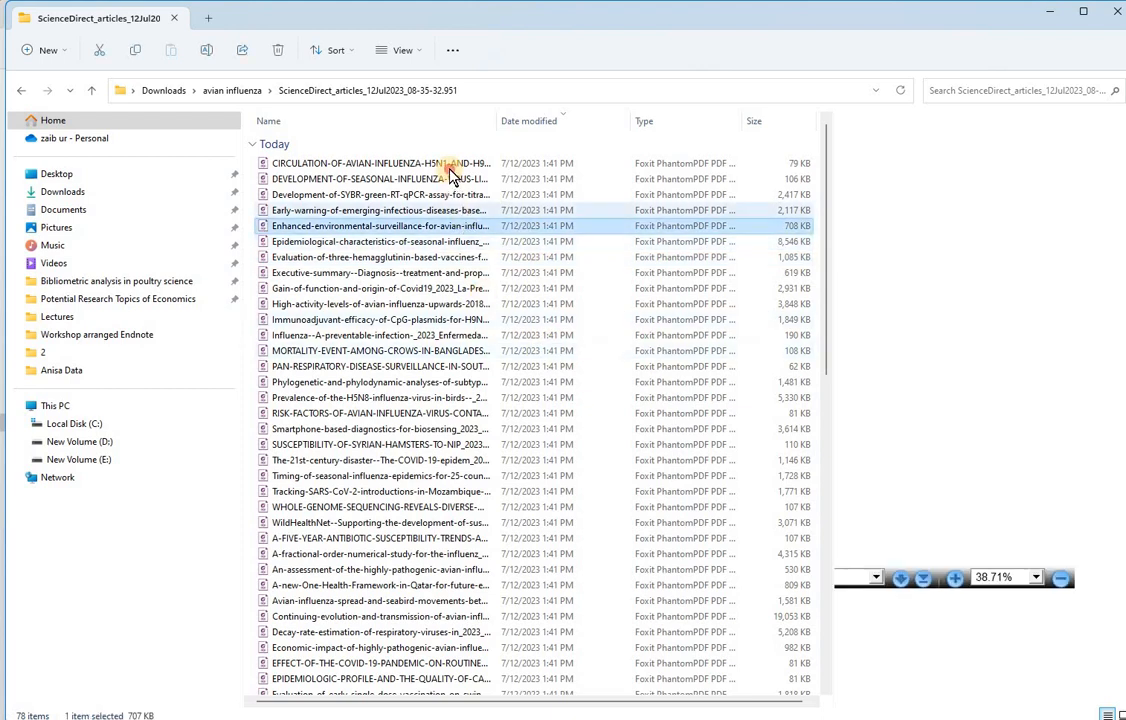
mouse_move(450, 167)
mouse_down()
mouse_move(465, 312)
mouse_move(440, 166)
mouse_up()
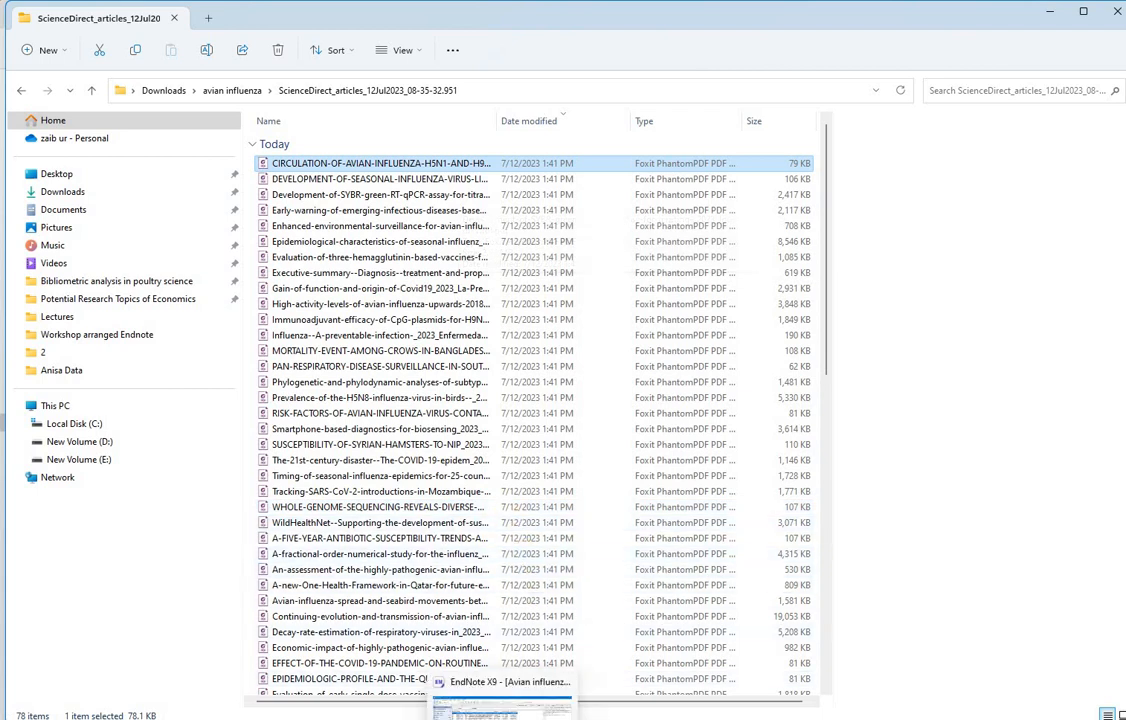
- Switch to EndNote X9 and choose the extracted ScienceDirect articles folder under Downloads, avian influenza as the source of a folder import
click(503, 712)
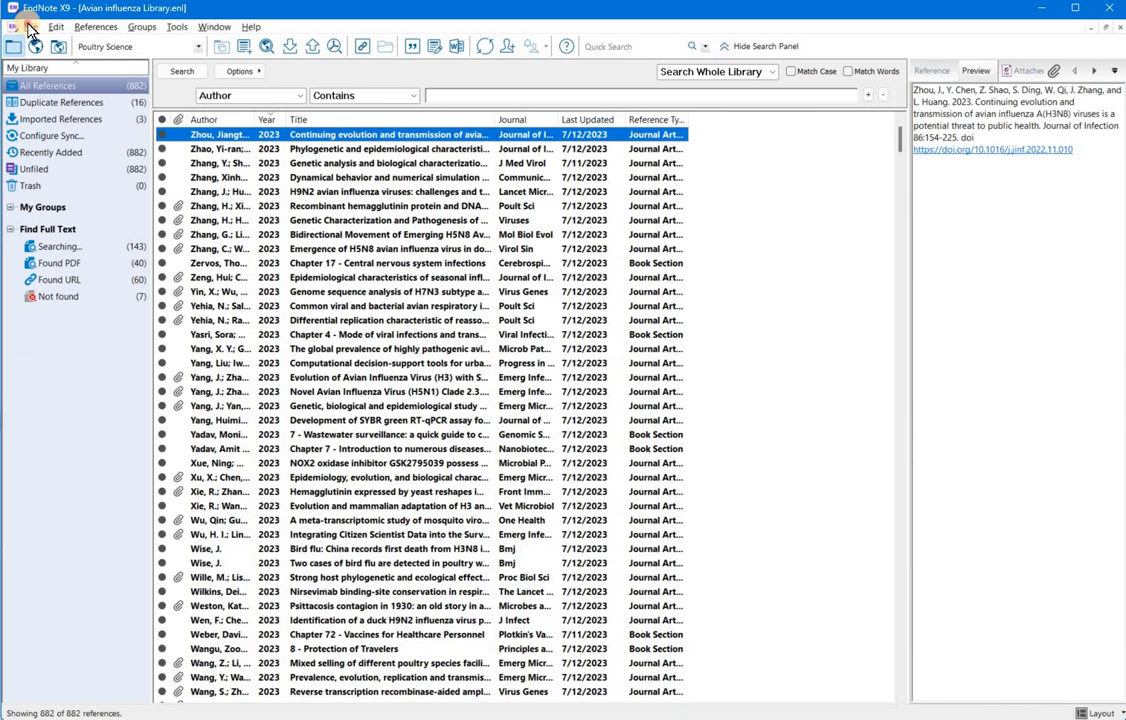
click(30, 27)
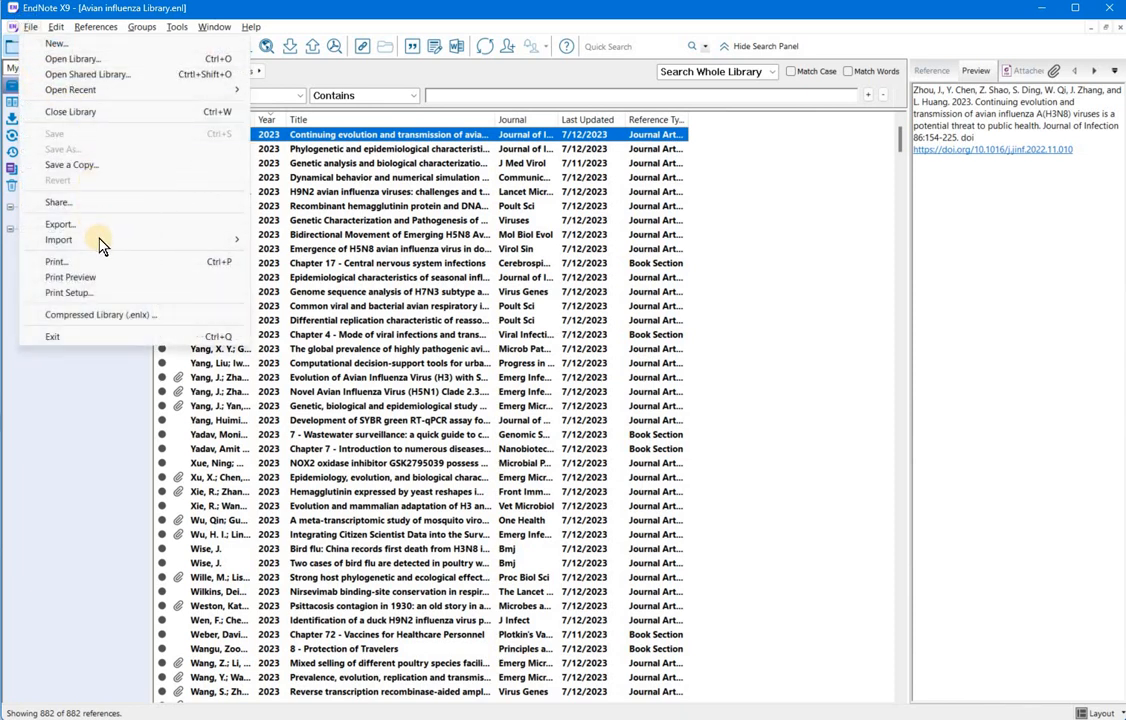
mouse_move(234, 241)
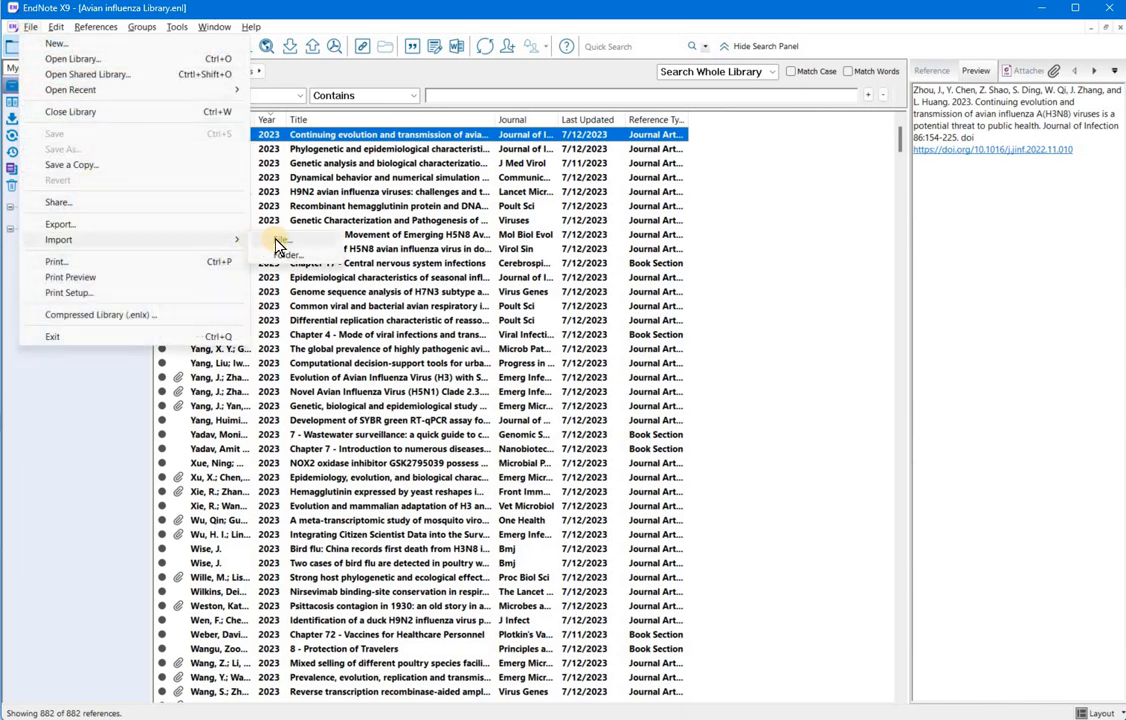
click(289, 255)
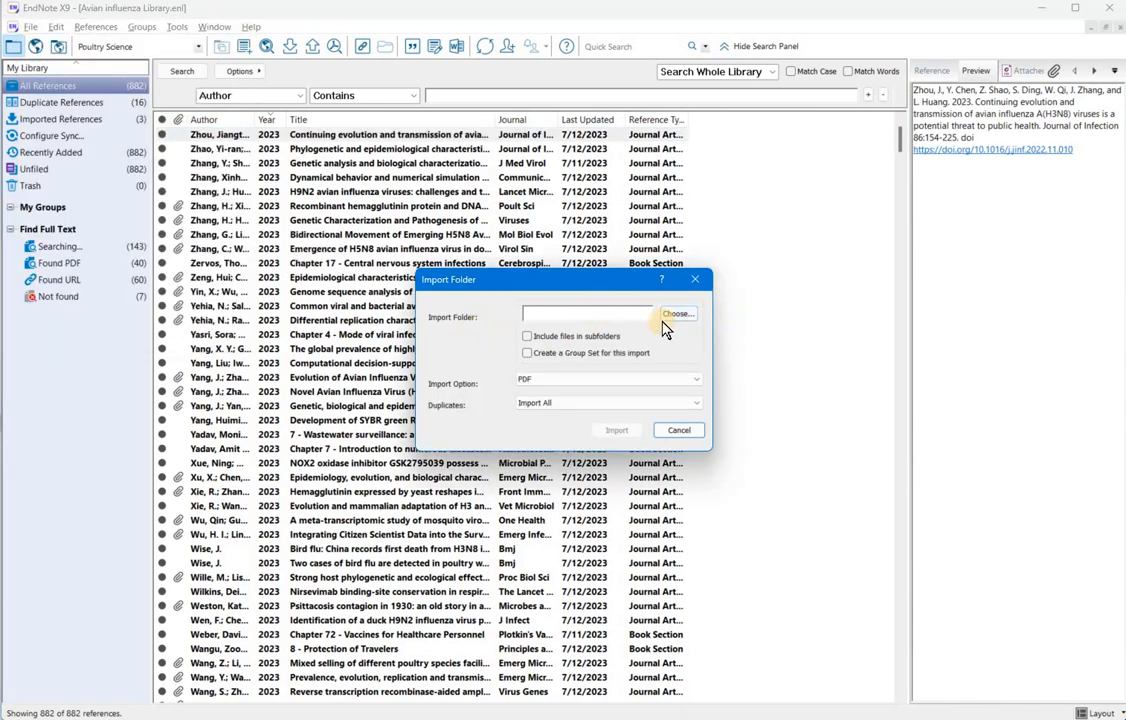
click(675, 314)
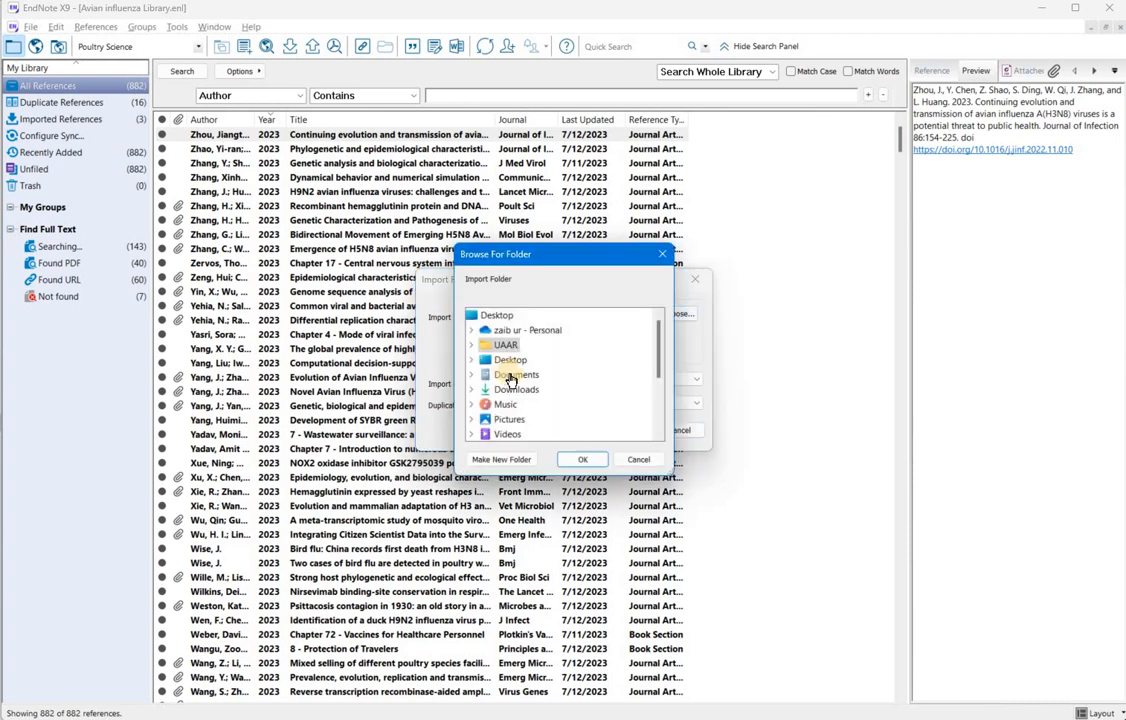
click(518, 389)
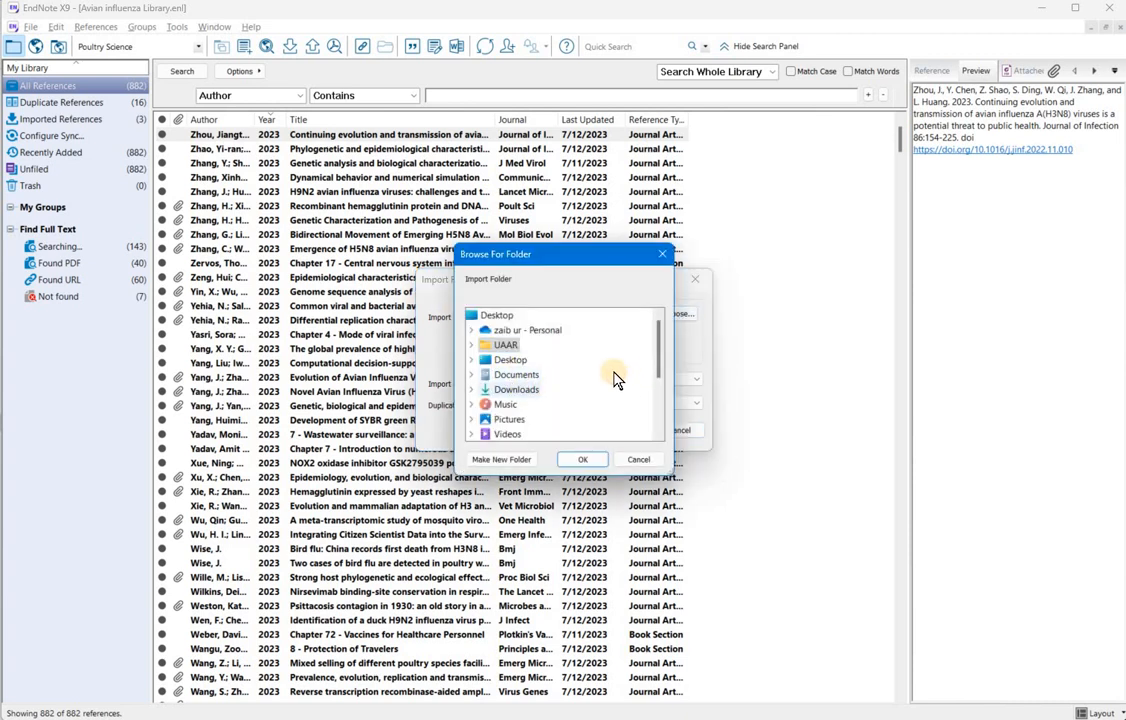
click(539, 345)
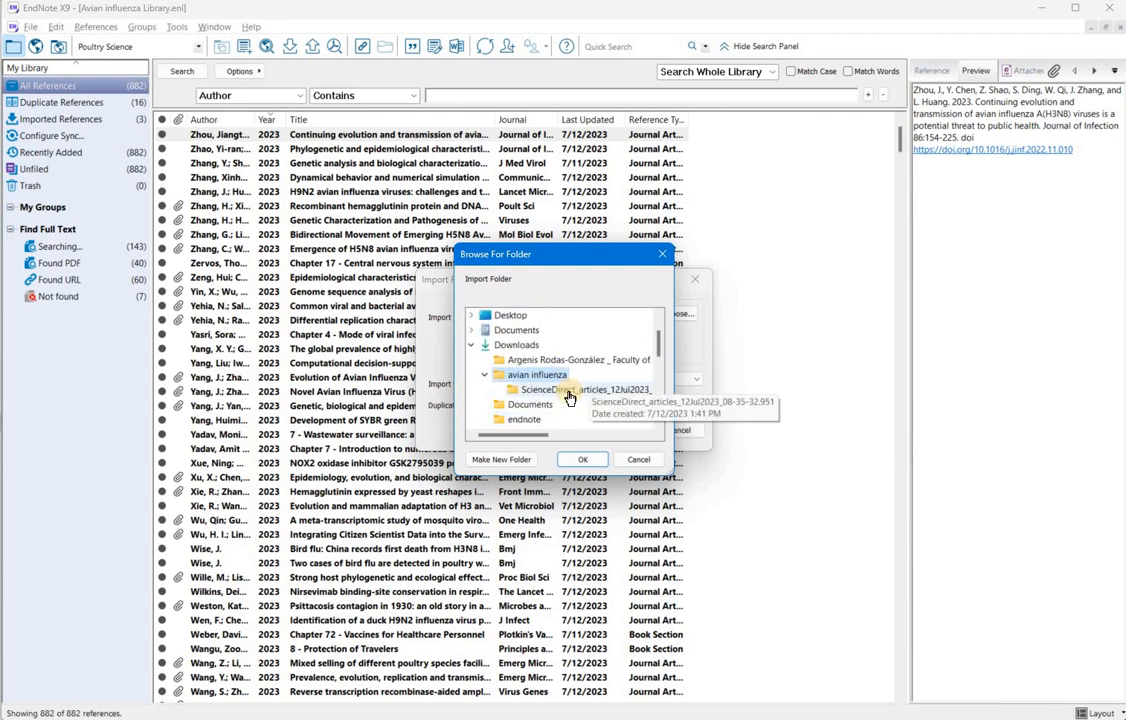
click(572, 396)
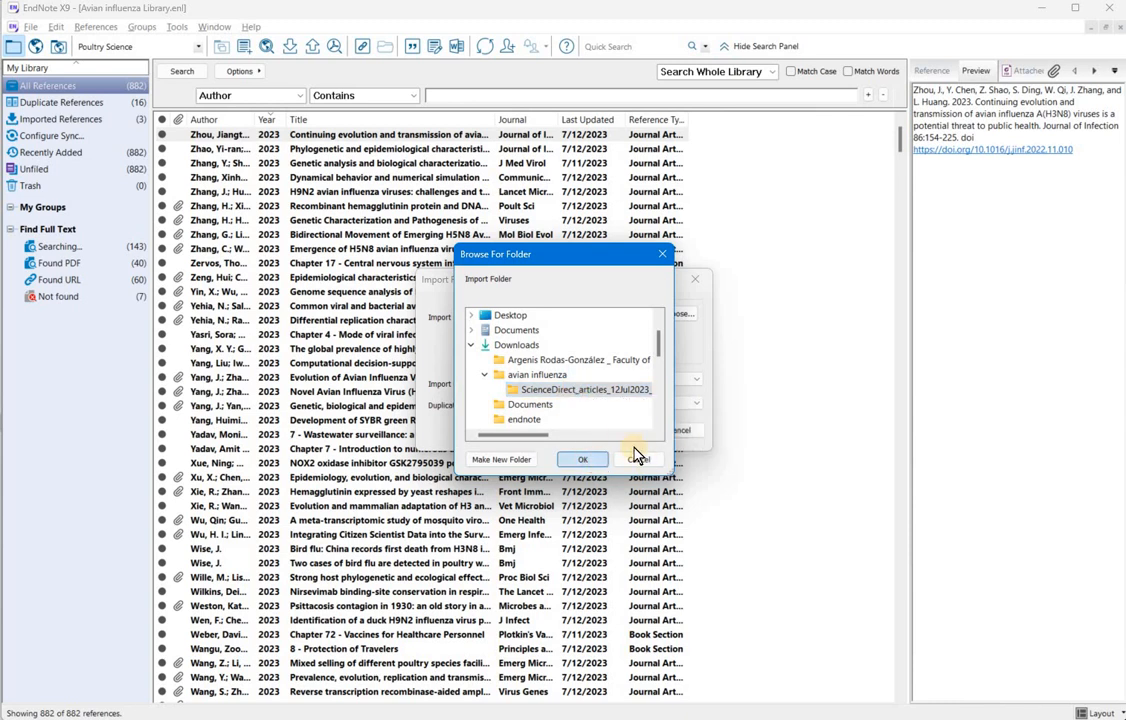
click(588, 461)
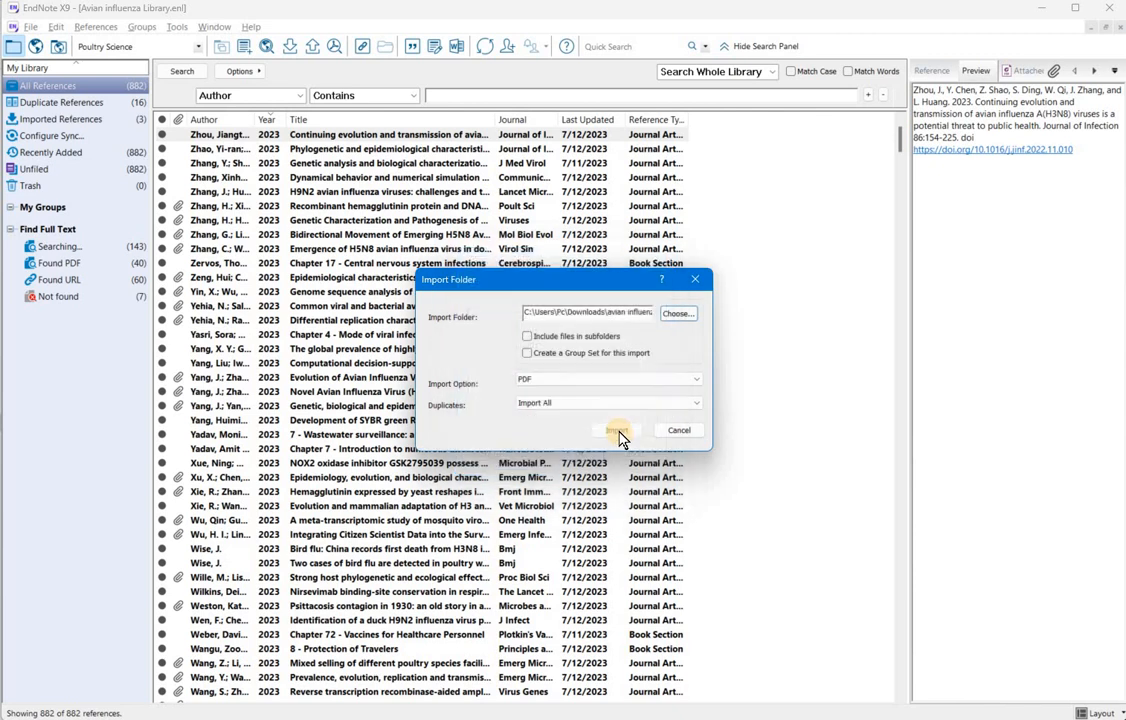
- Import the chosen folder with the import option PDF and duplicates handling Import All
click(527, 379)
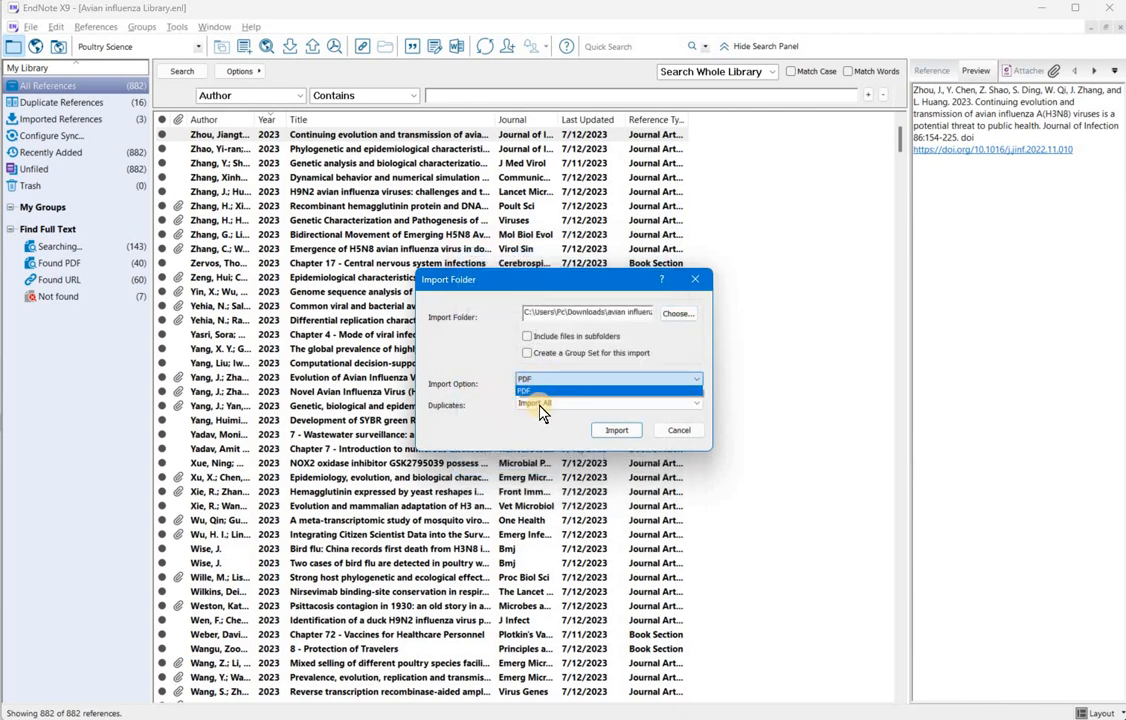
click(538, 392)
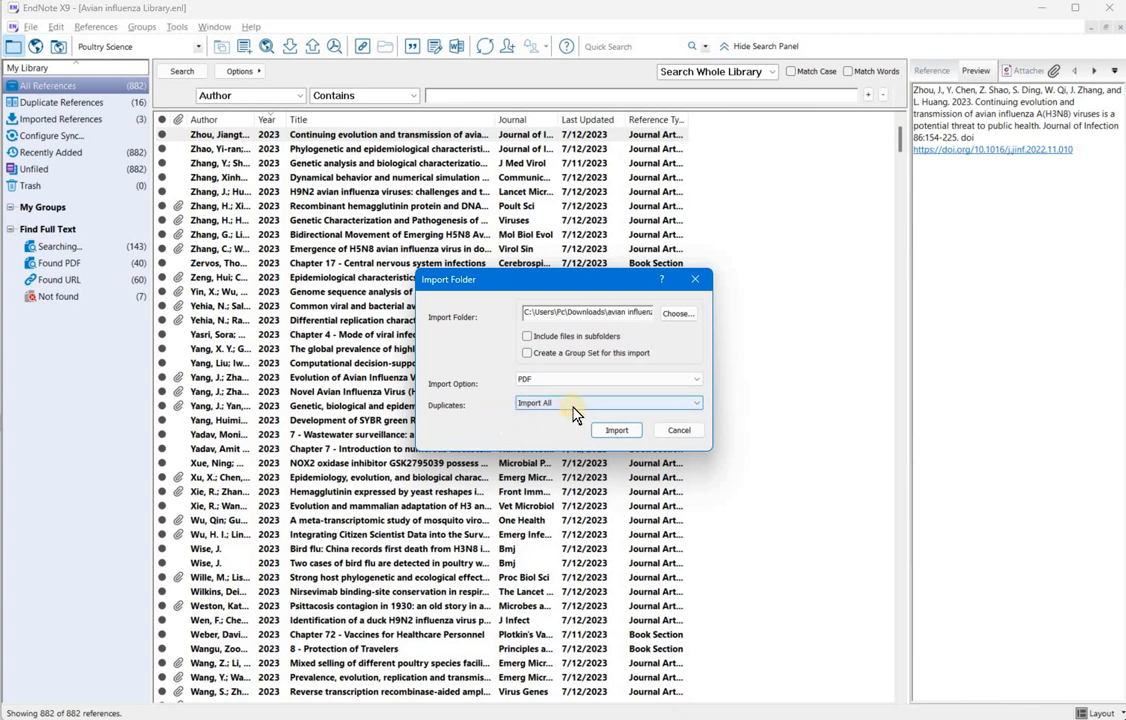
click(572, 413)
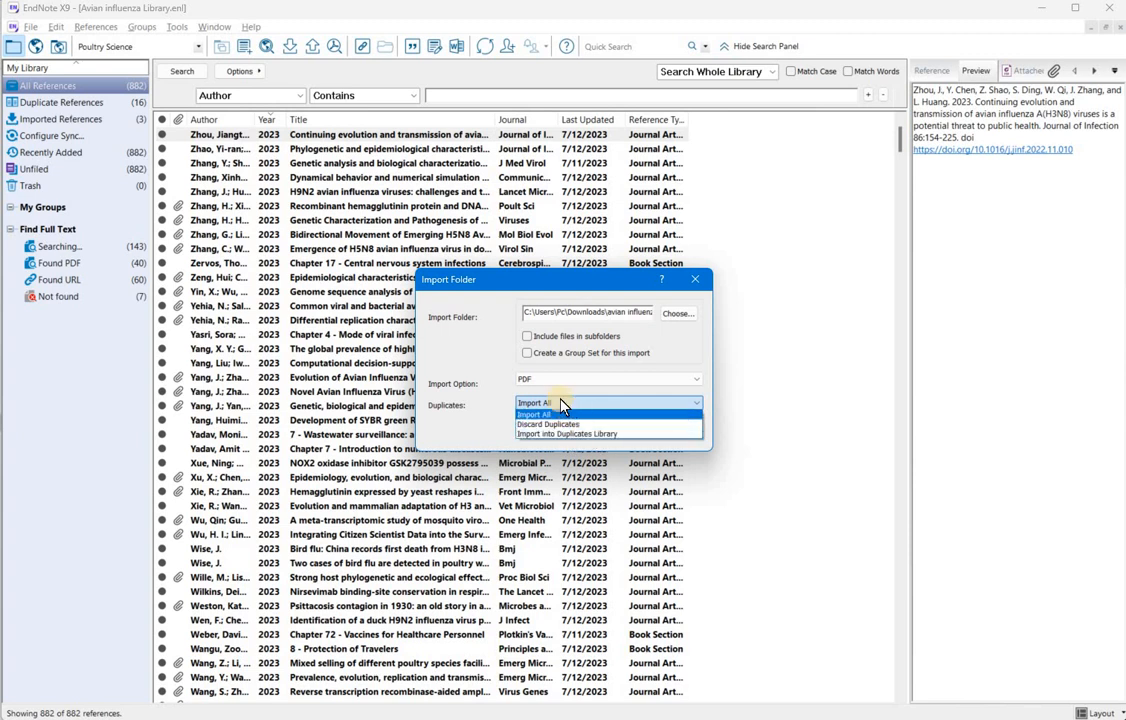
click(561, 404)
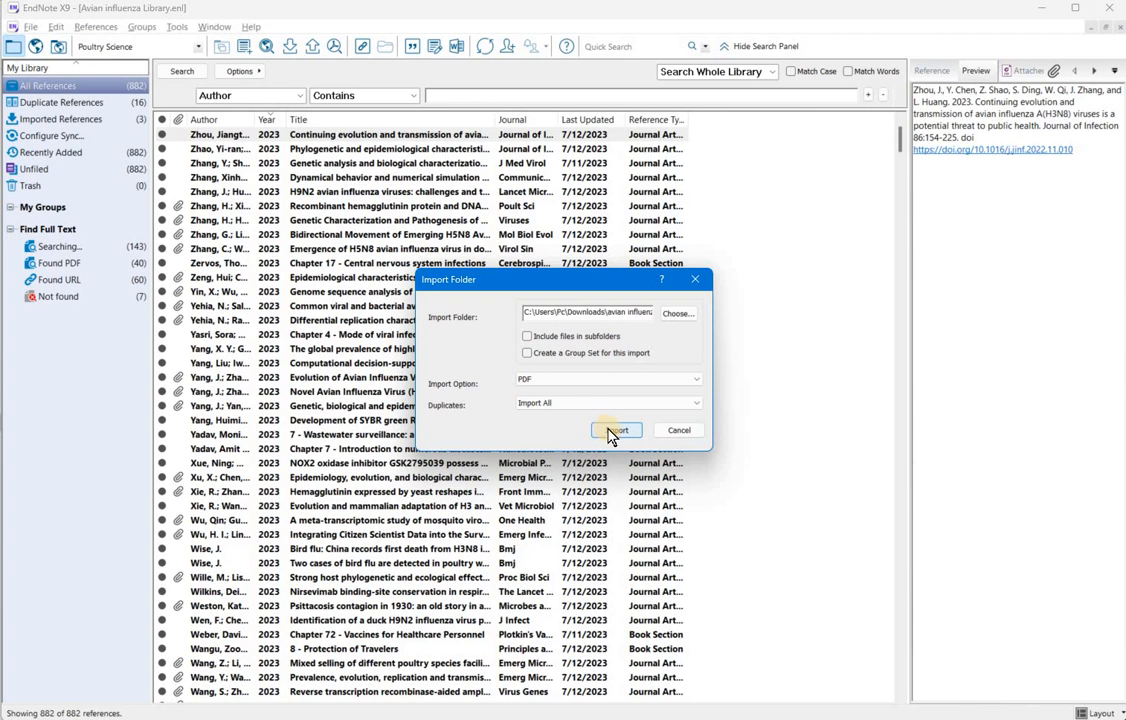
key(Return)
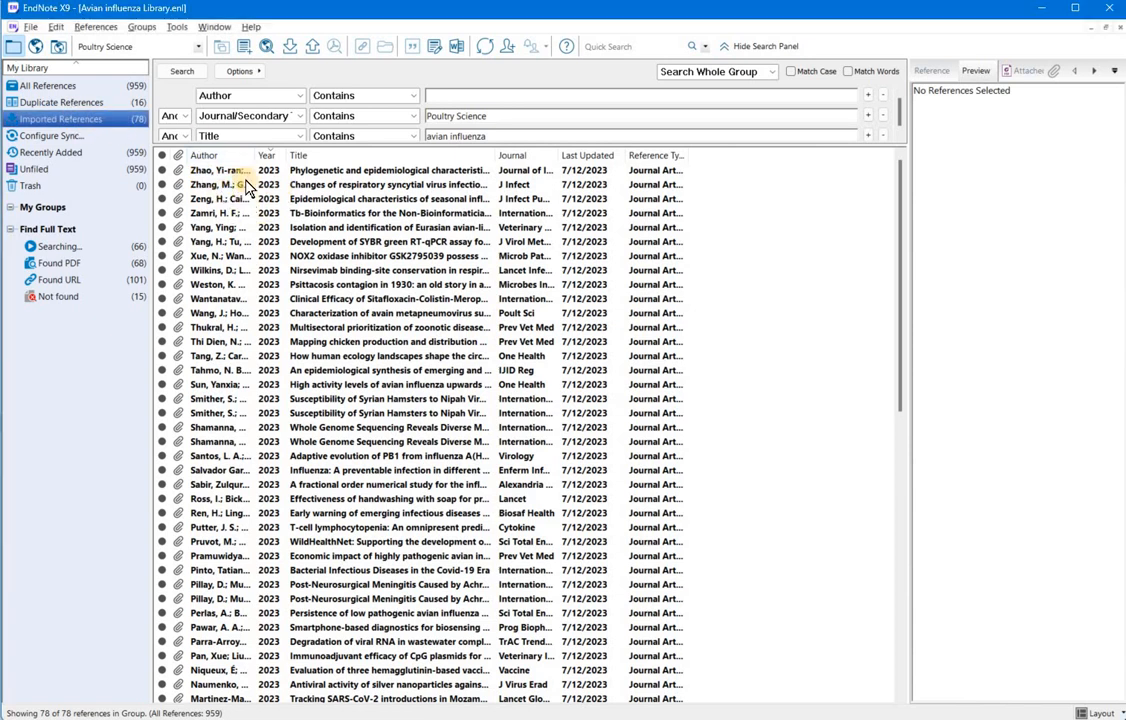
- Examine the imported references from the first entry to the last, previewing the citations of both
click(281, 172)
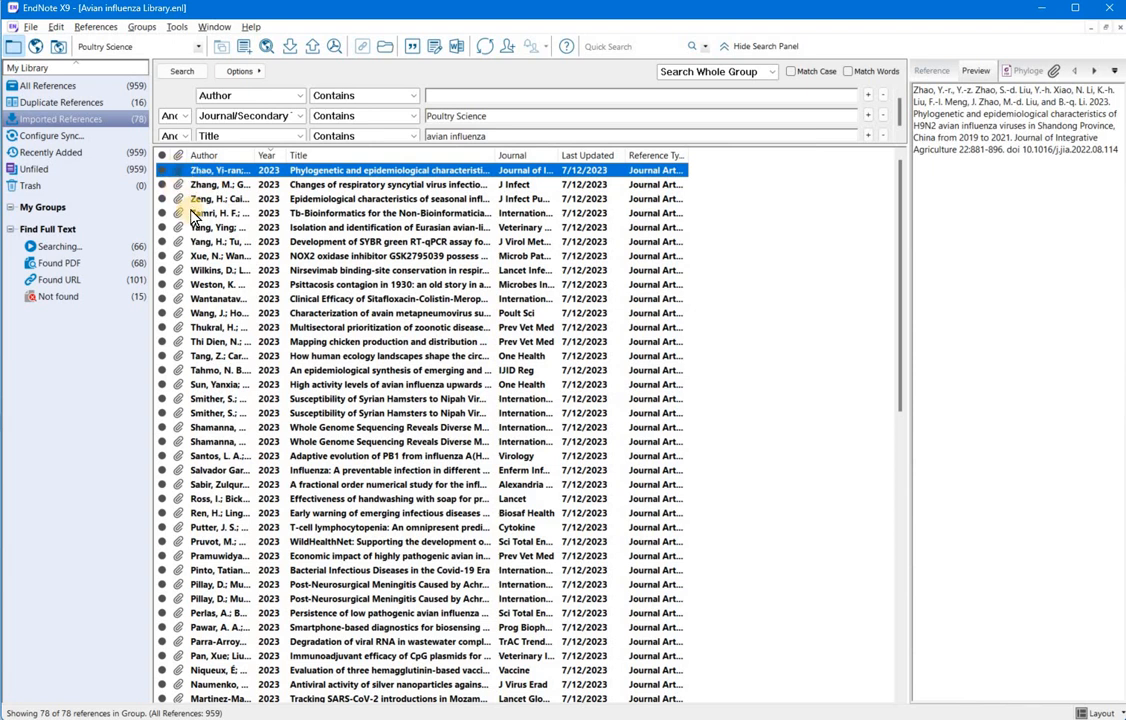
scroll(352, 480, down, 5)
scroll(352, 480, down, 9)
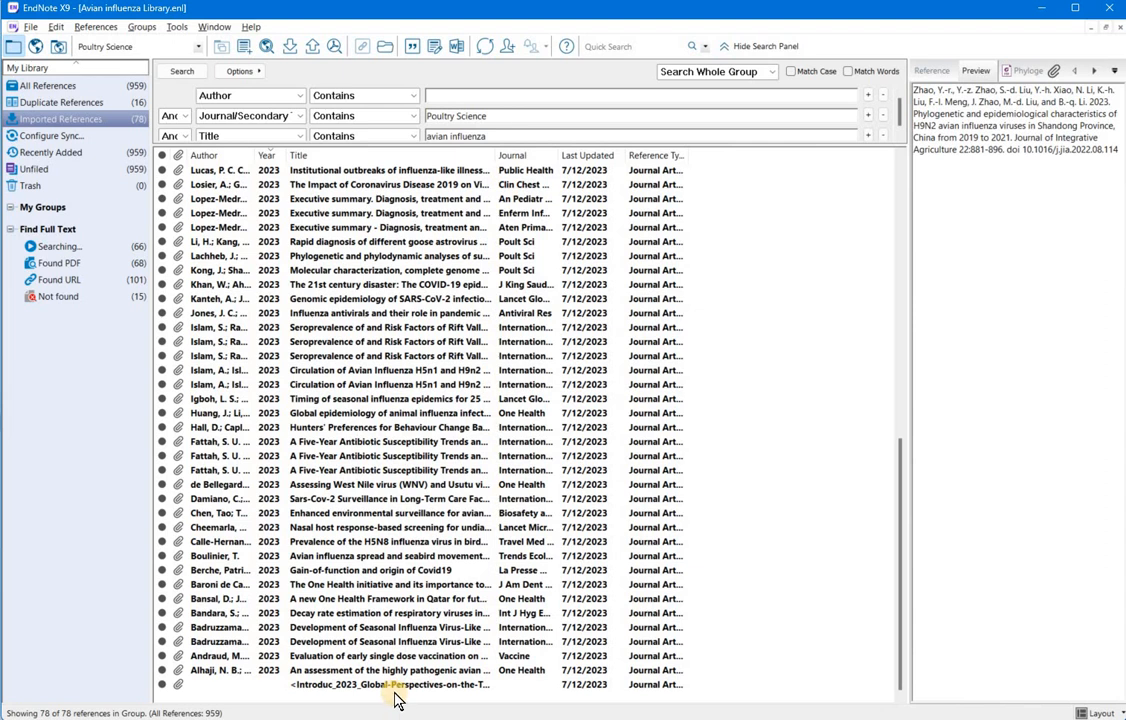
click(470, 684)
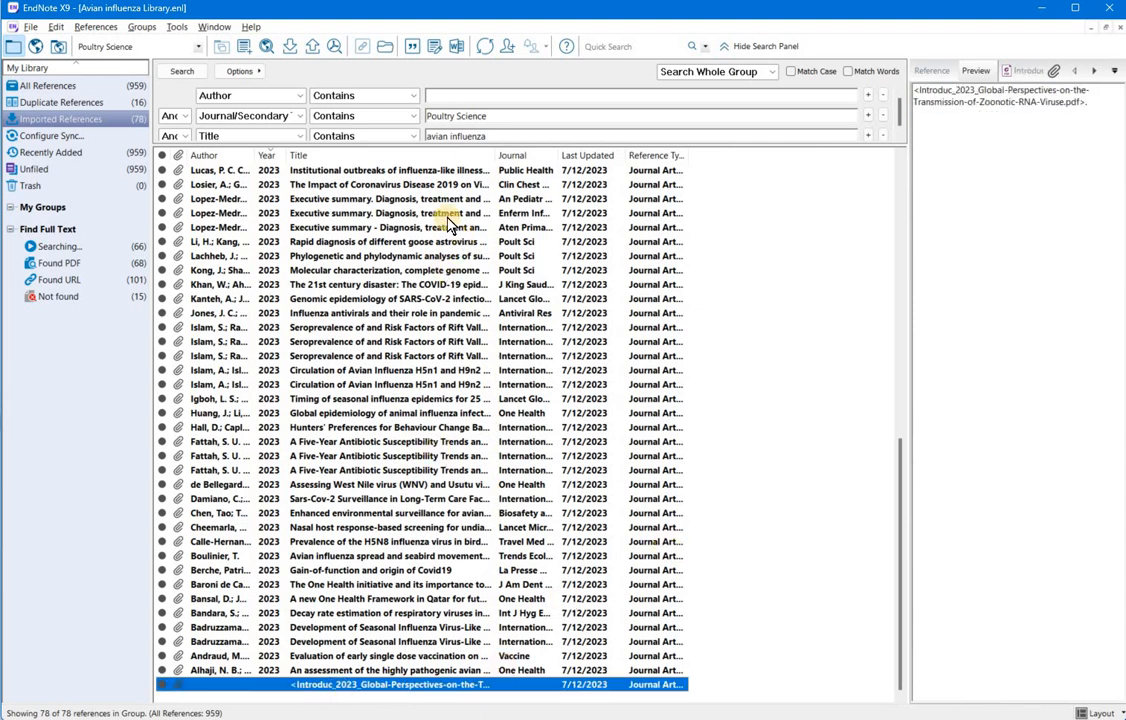
- Examine the first pages of the PDF attached to the Introduc_2023 reference, then close it and preview the citation of the One Health initiative article
click(385, 48)
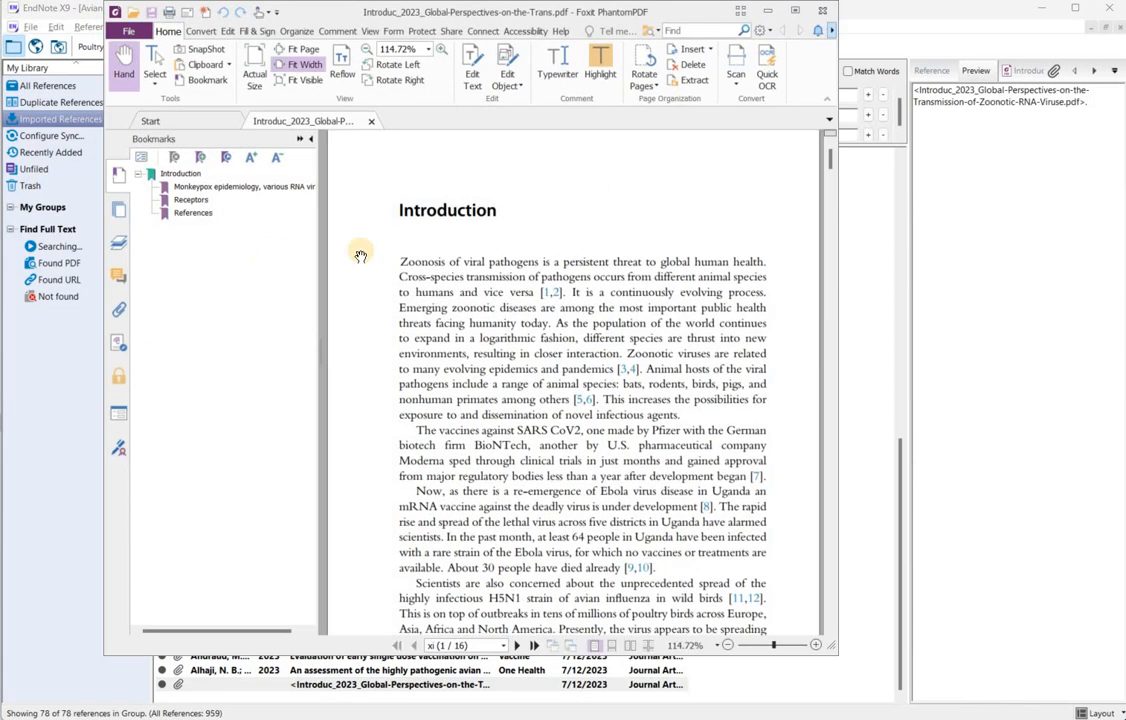
scroll(504, 246, up, 1)
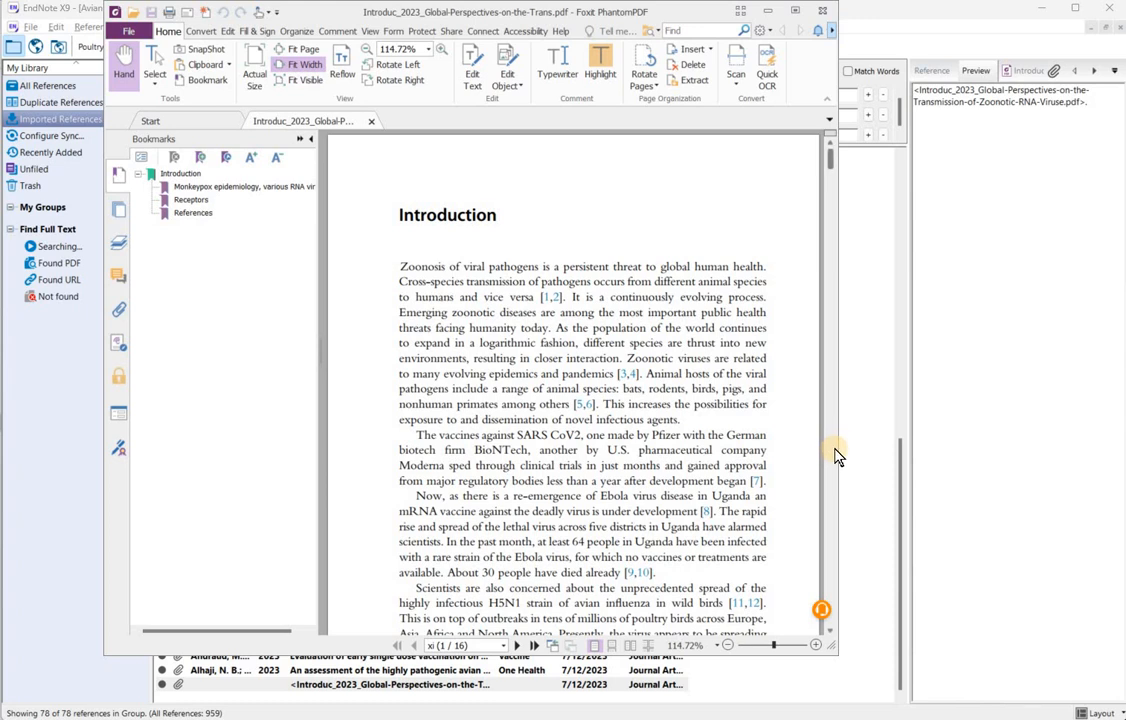
drag(836, 450, 1013, 450)
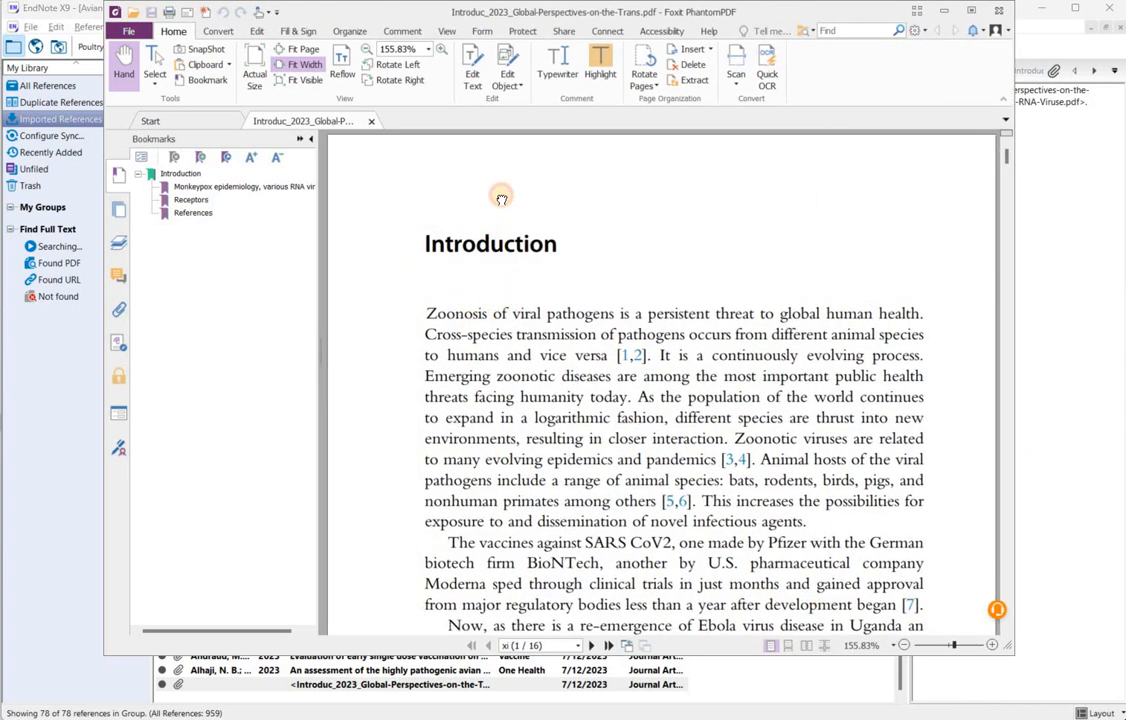
drag(502, 205, 425, 192)
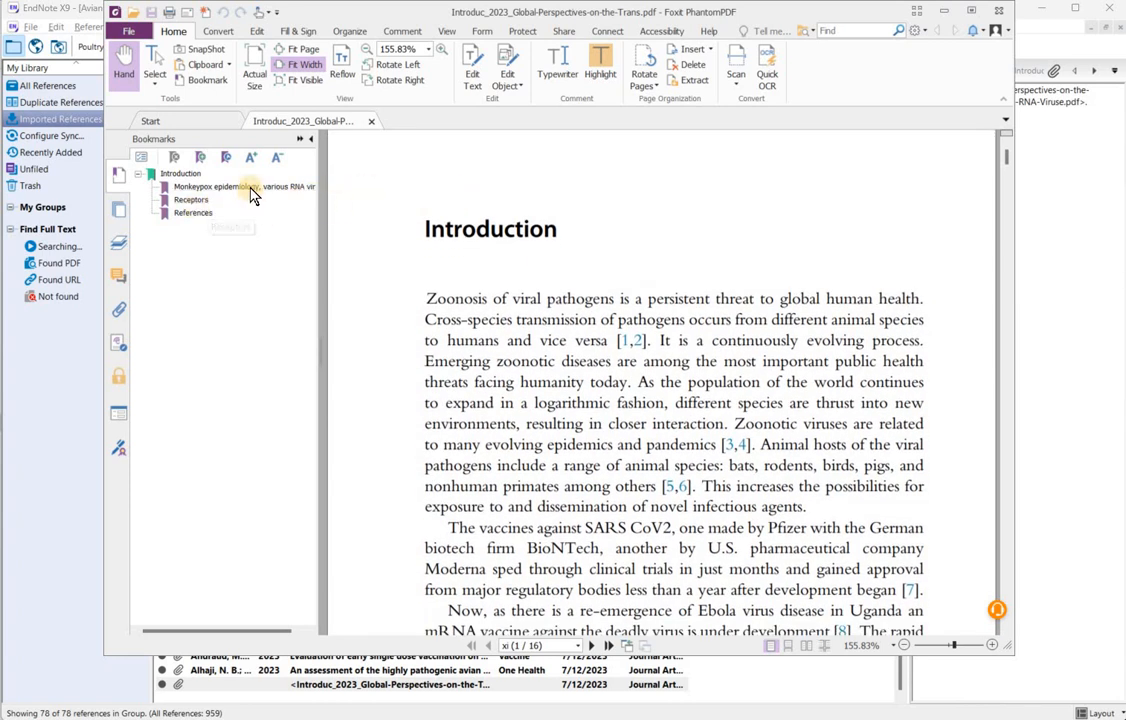
scroll(930, 225, down, 7)
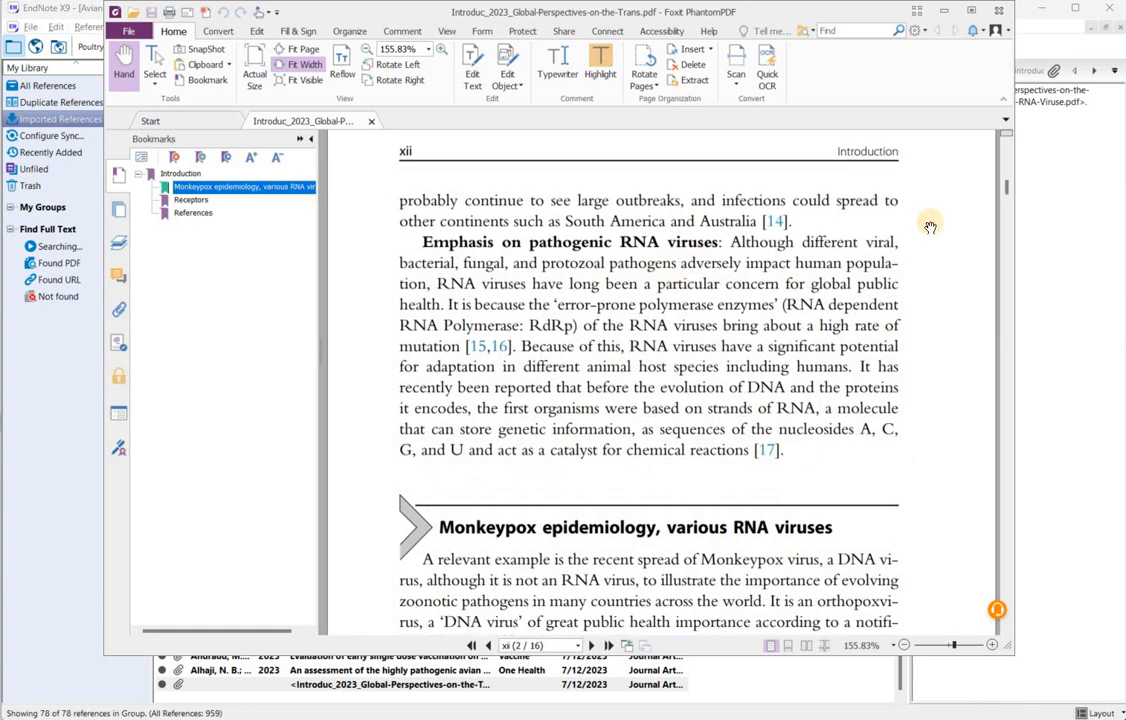
click(998, 12)
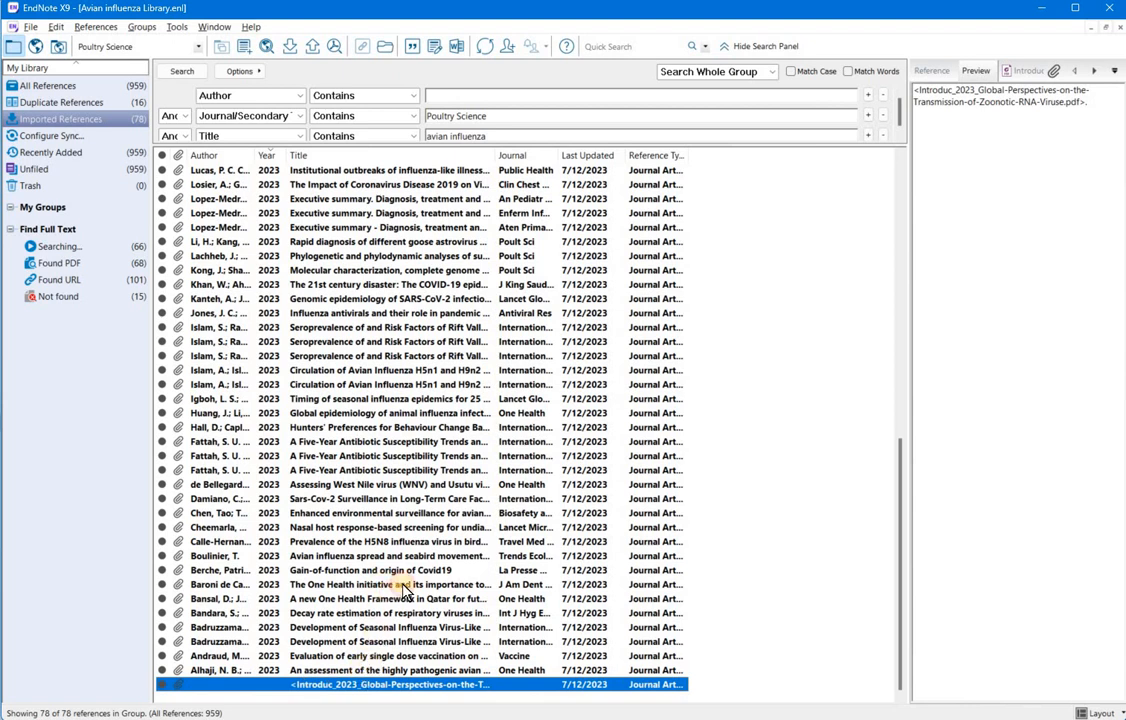
click(370, 584)
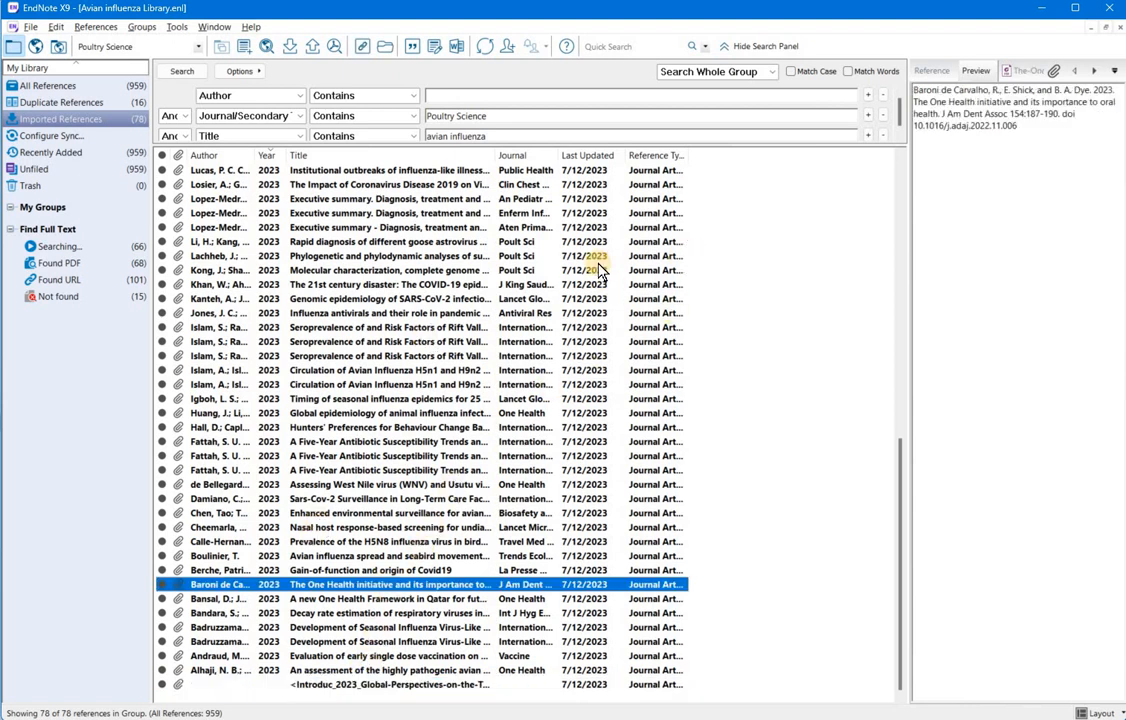